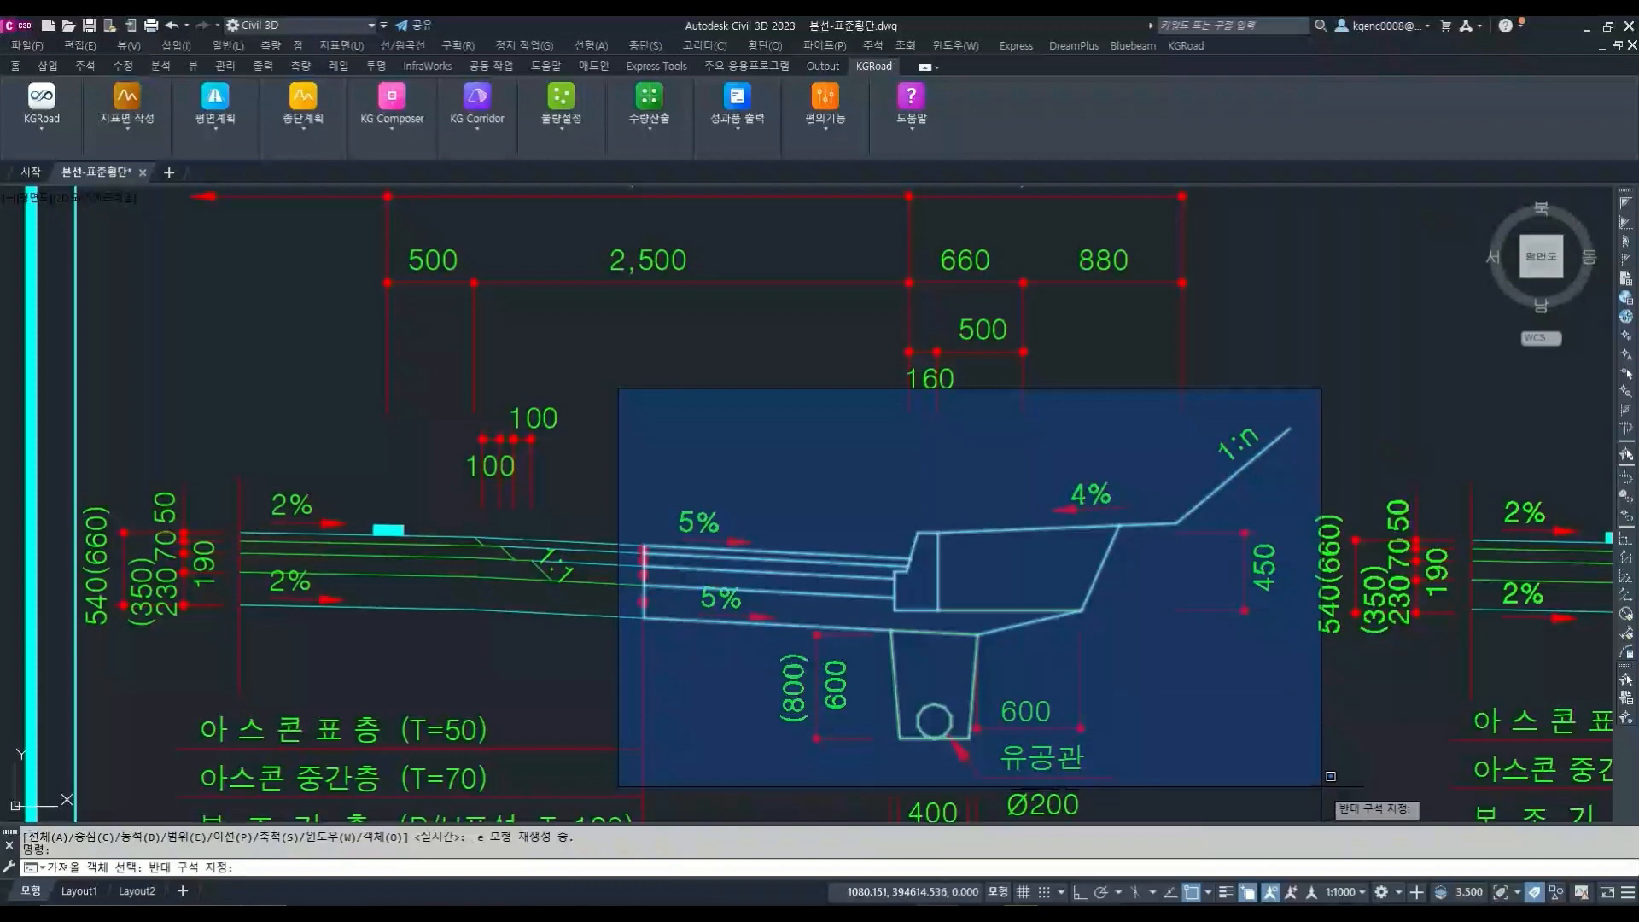
Import the selected shoulder and side-ditch geometry, using the pavement's upper inner corner as the origin, and merge overlapping points
key("Return")
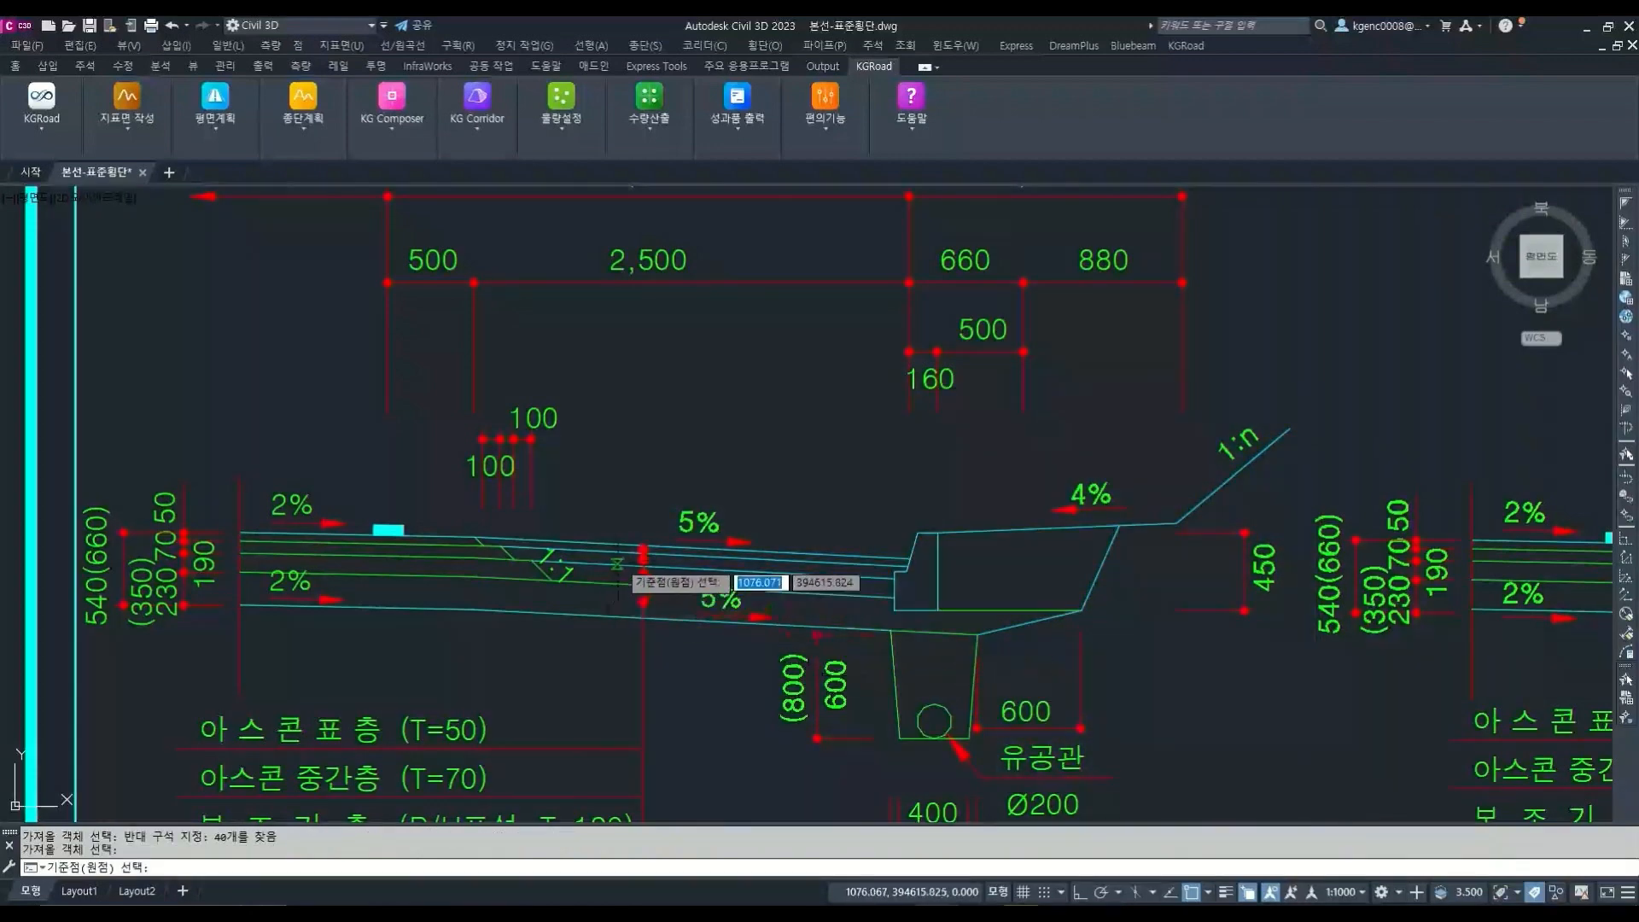
left_click(644, 540)
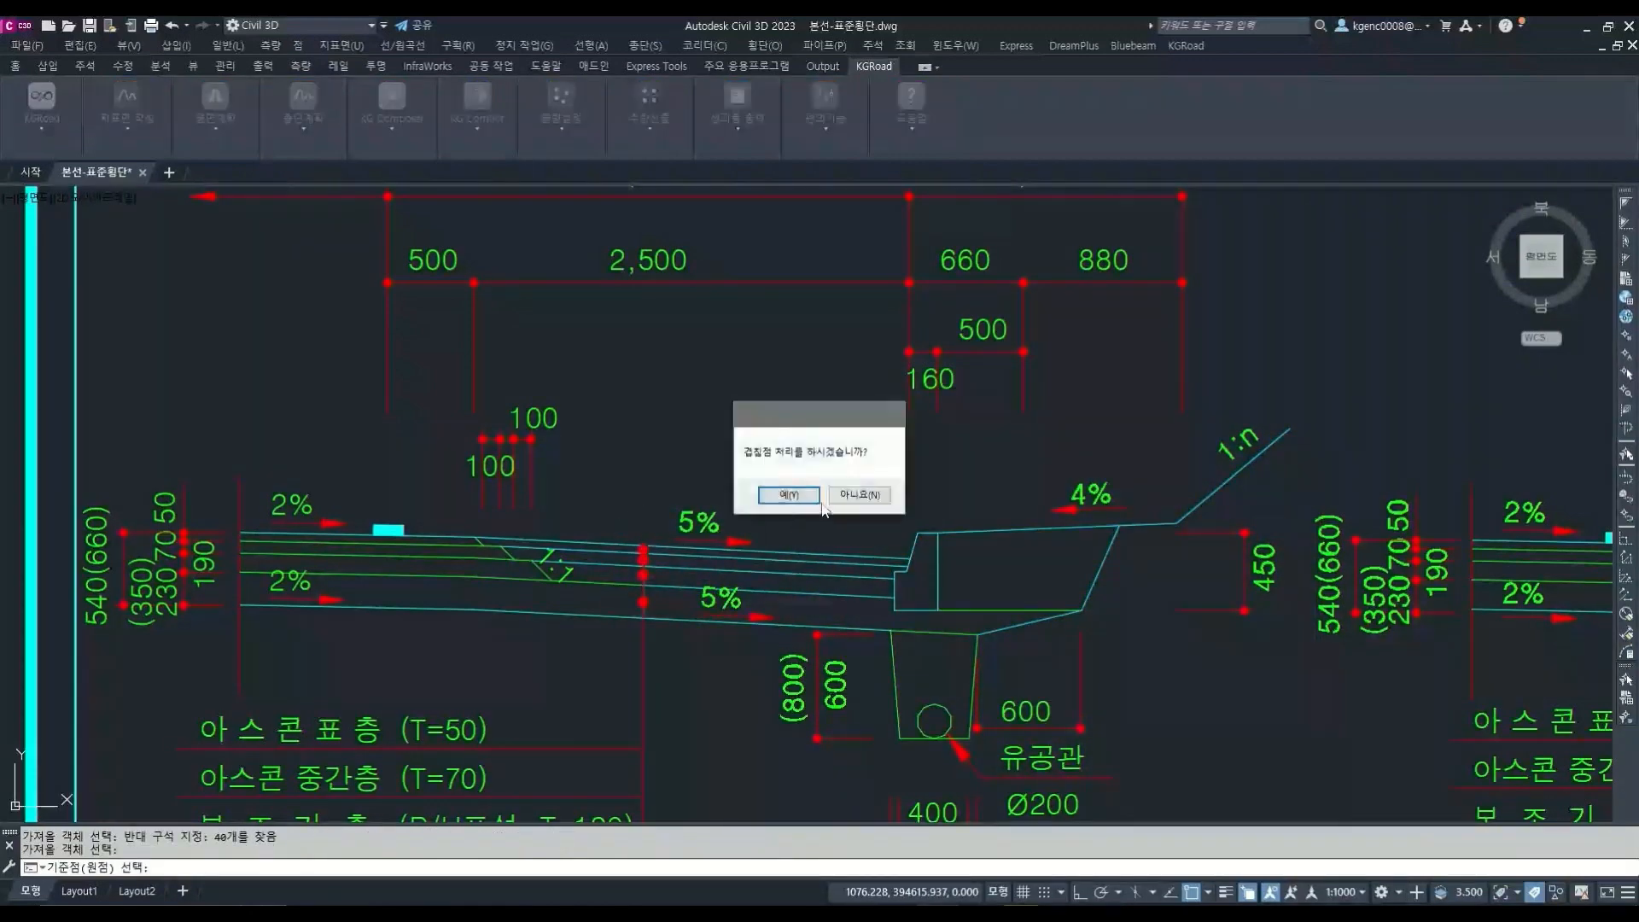
left_click(789, 496)
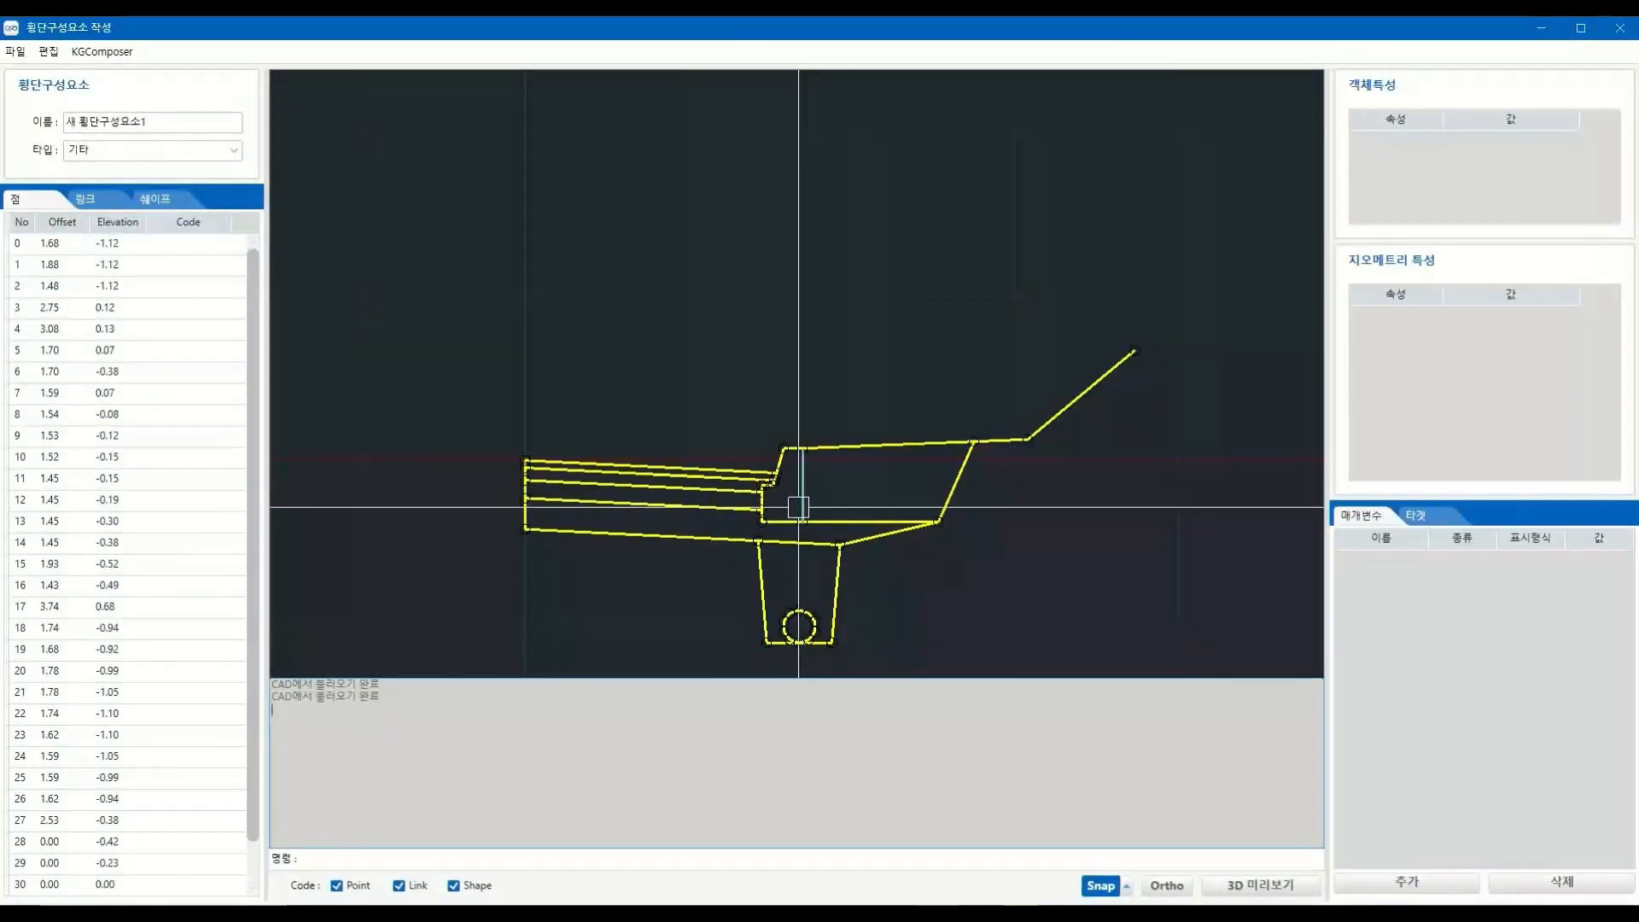
middle_click_drag(814, 535, 823, 486)
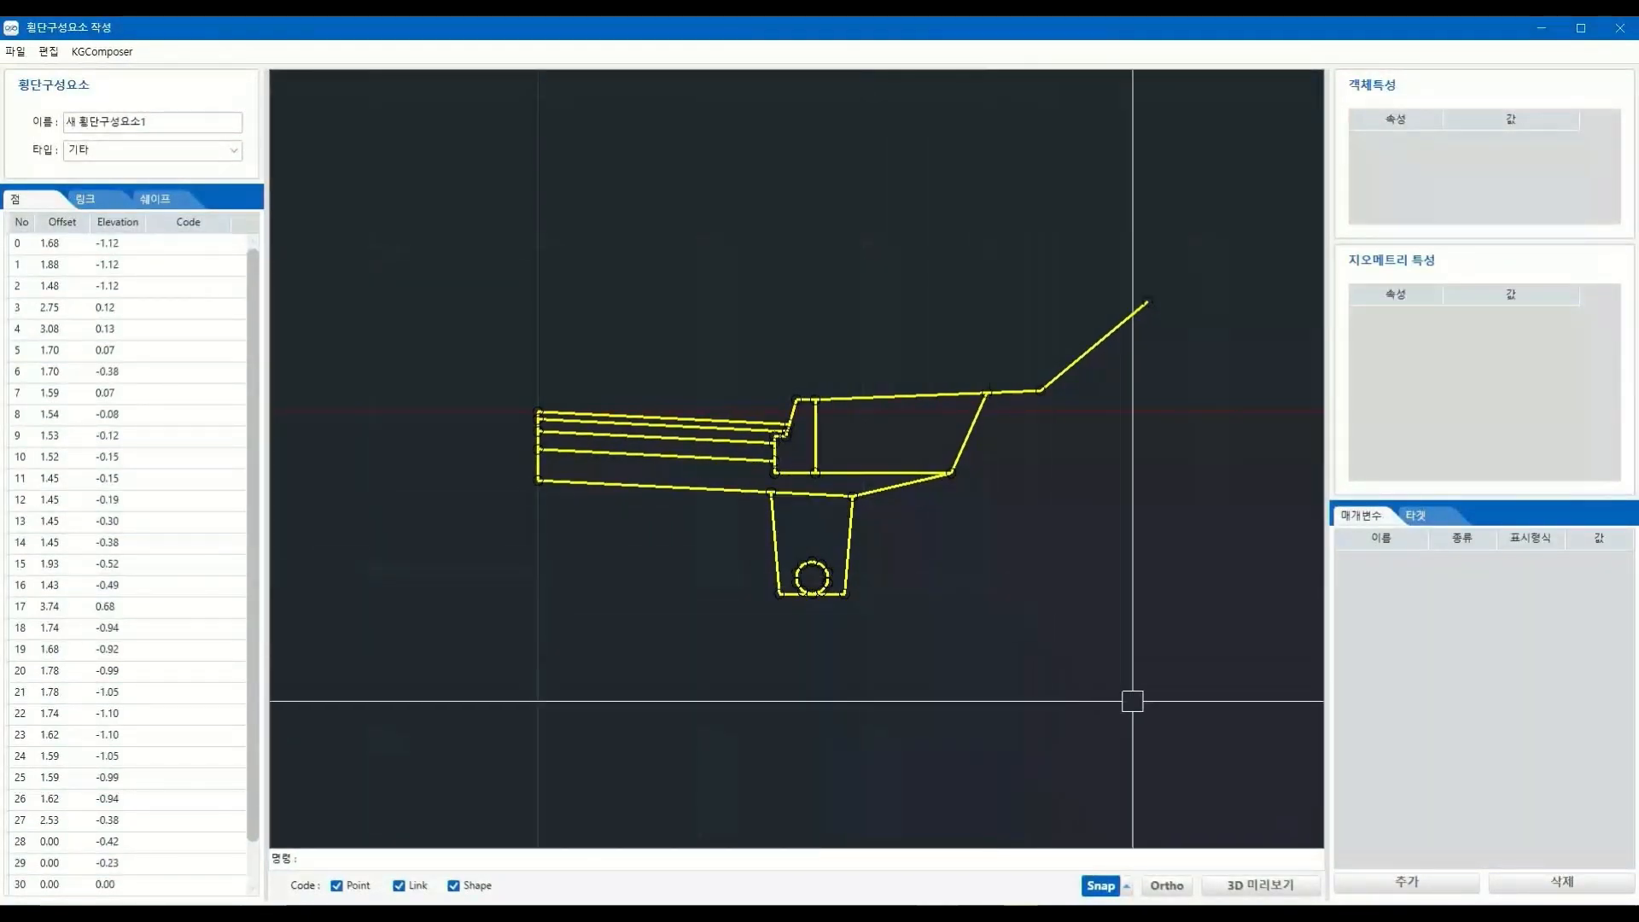
Preview the imported section component in 3D at full window size
left_click(1253, 885)
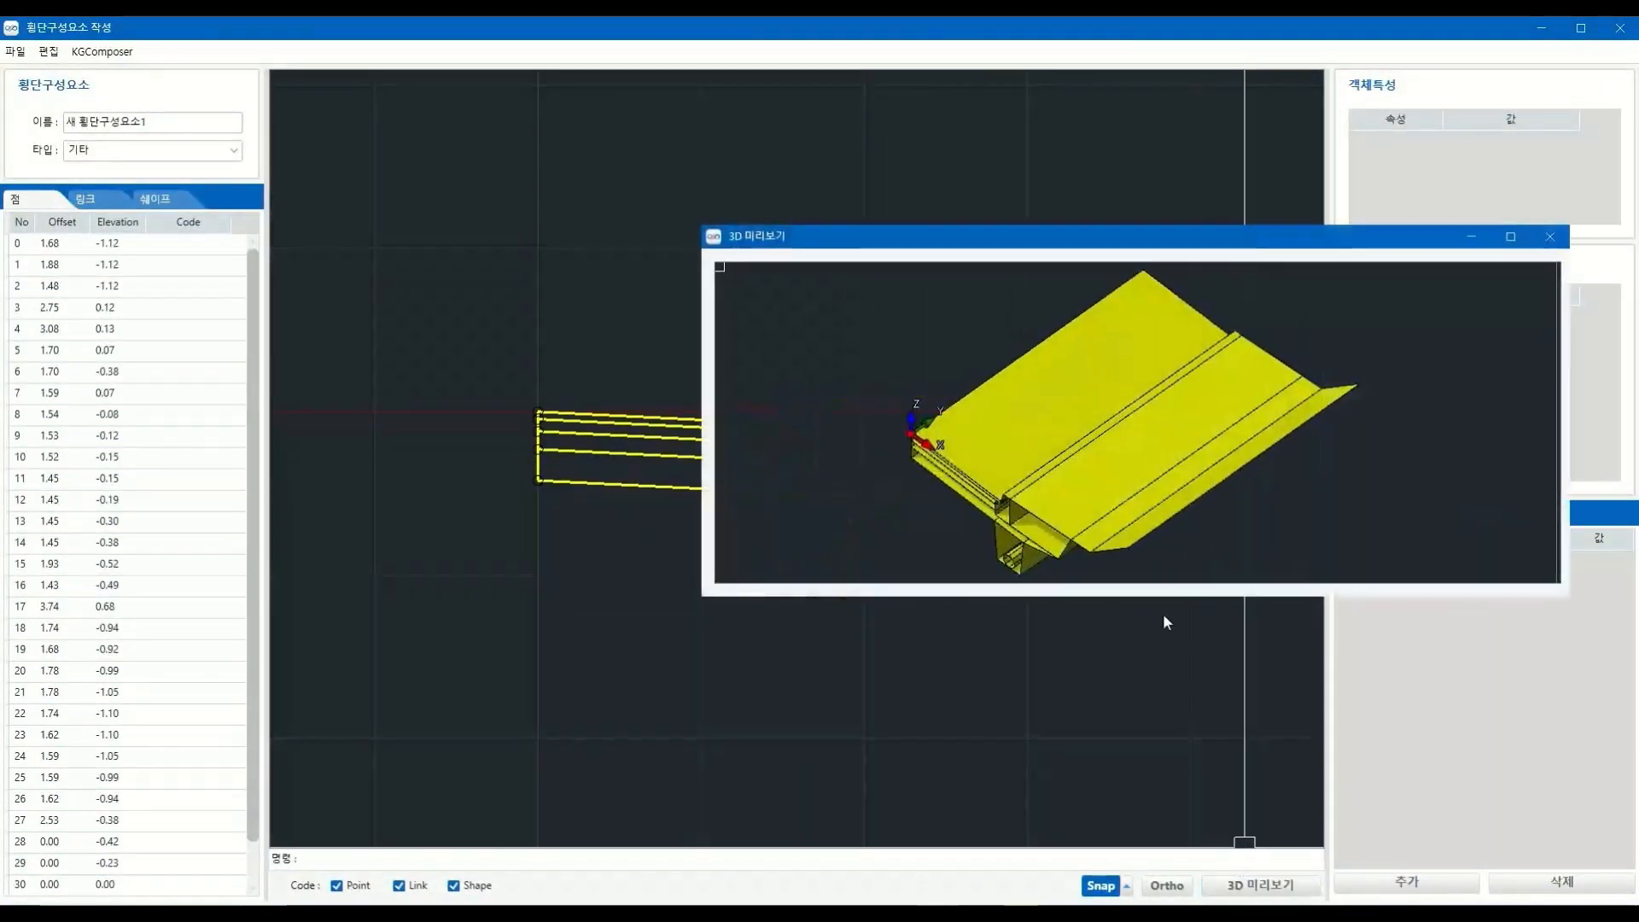
double_click(1098, 247)
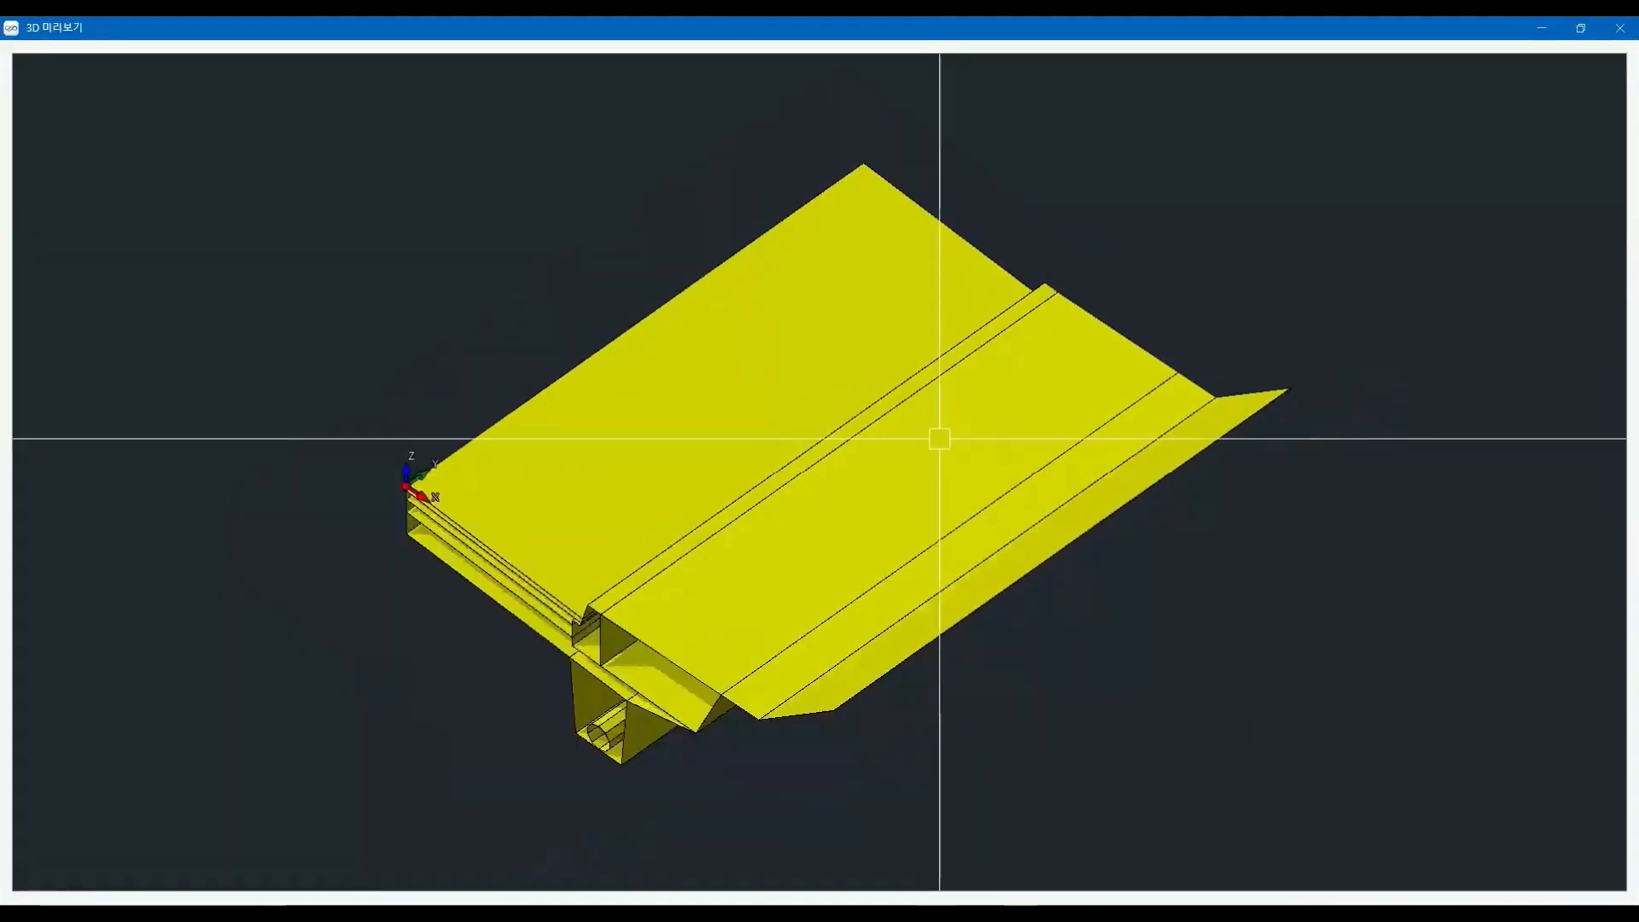
middle_click_drag(959, 719, 853, 710)
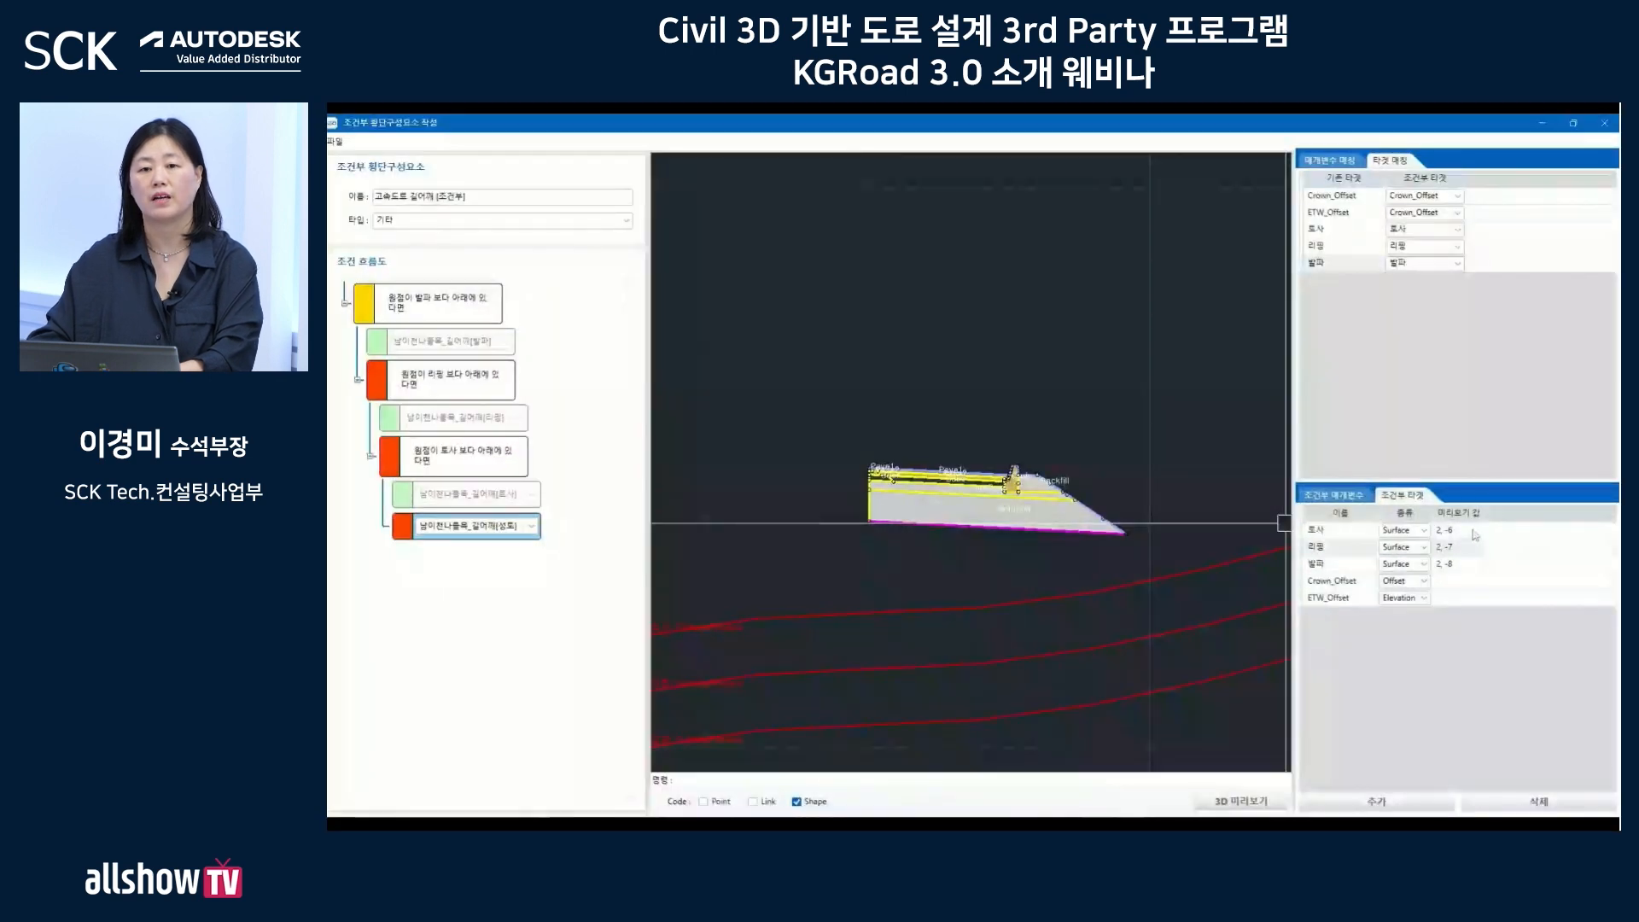
Set the preview values of conditional targets 토사 to 2, 2 and 리핑 to 2, 0, and raise the 발파 value
double_click(1478, 530)
type("2, 2")
left_click(1473, 547)
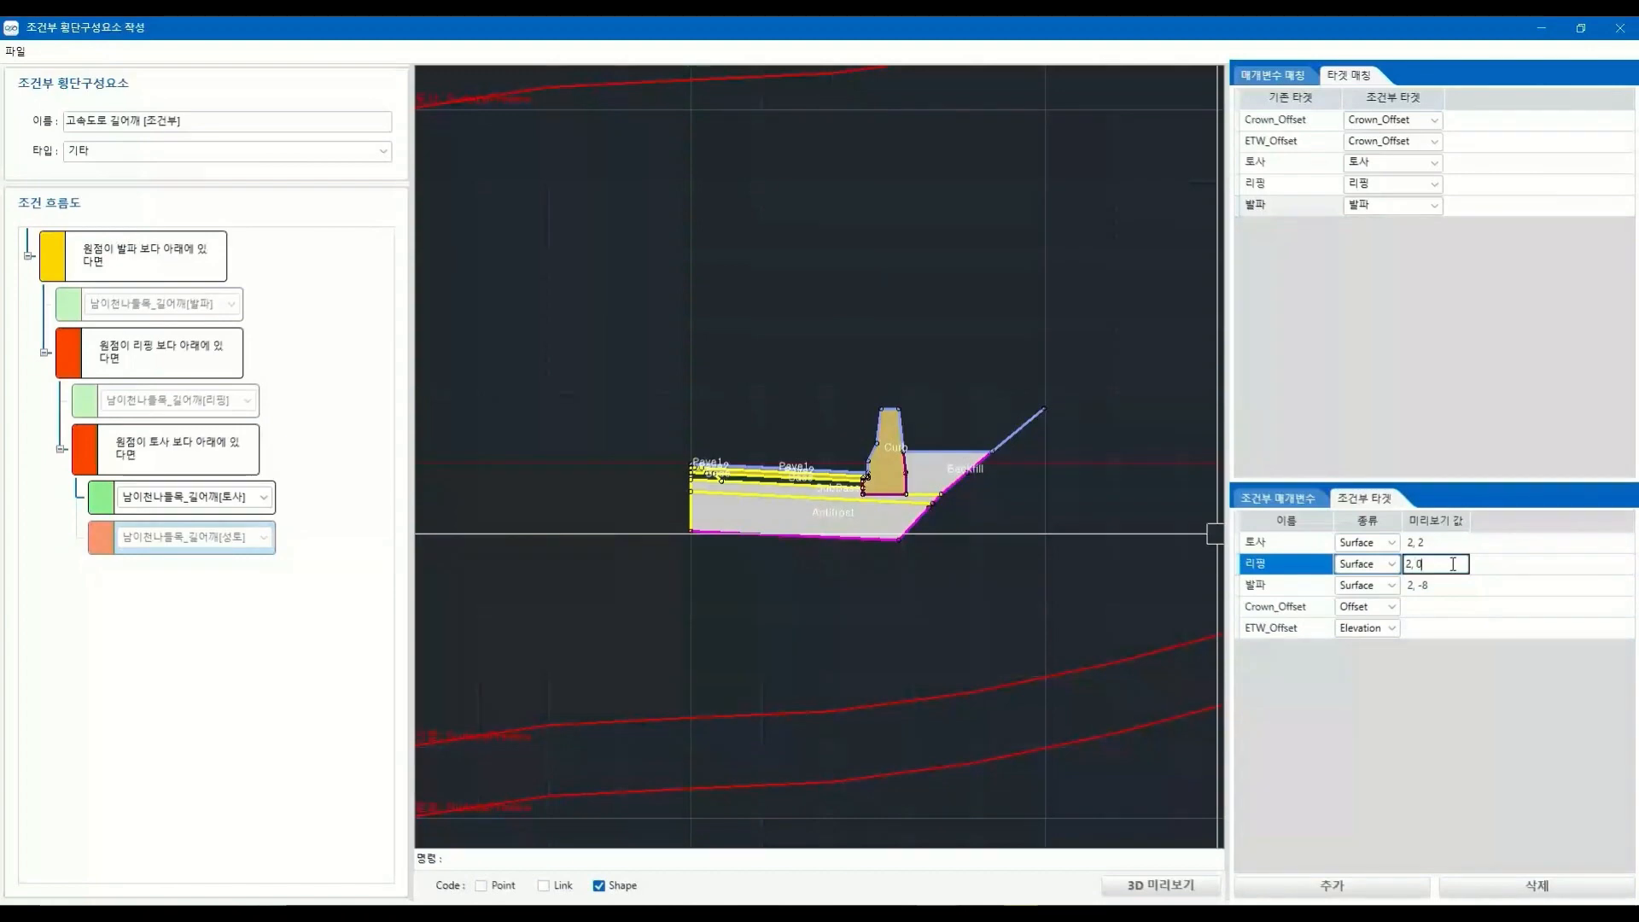
type("2, 0")
left_click(1447, 583)
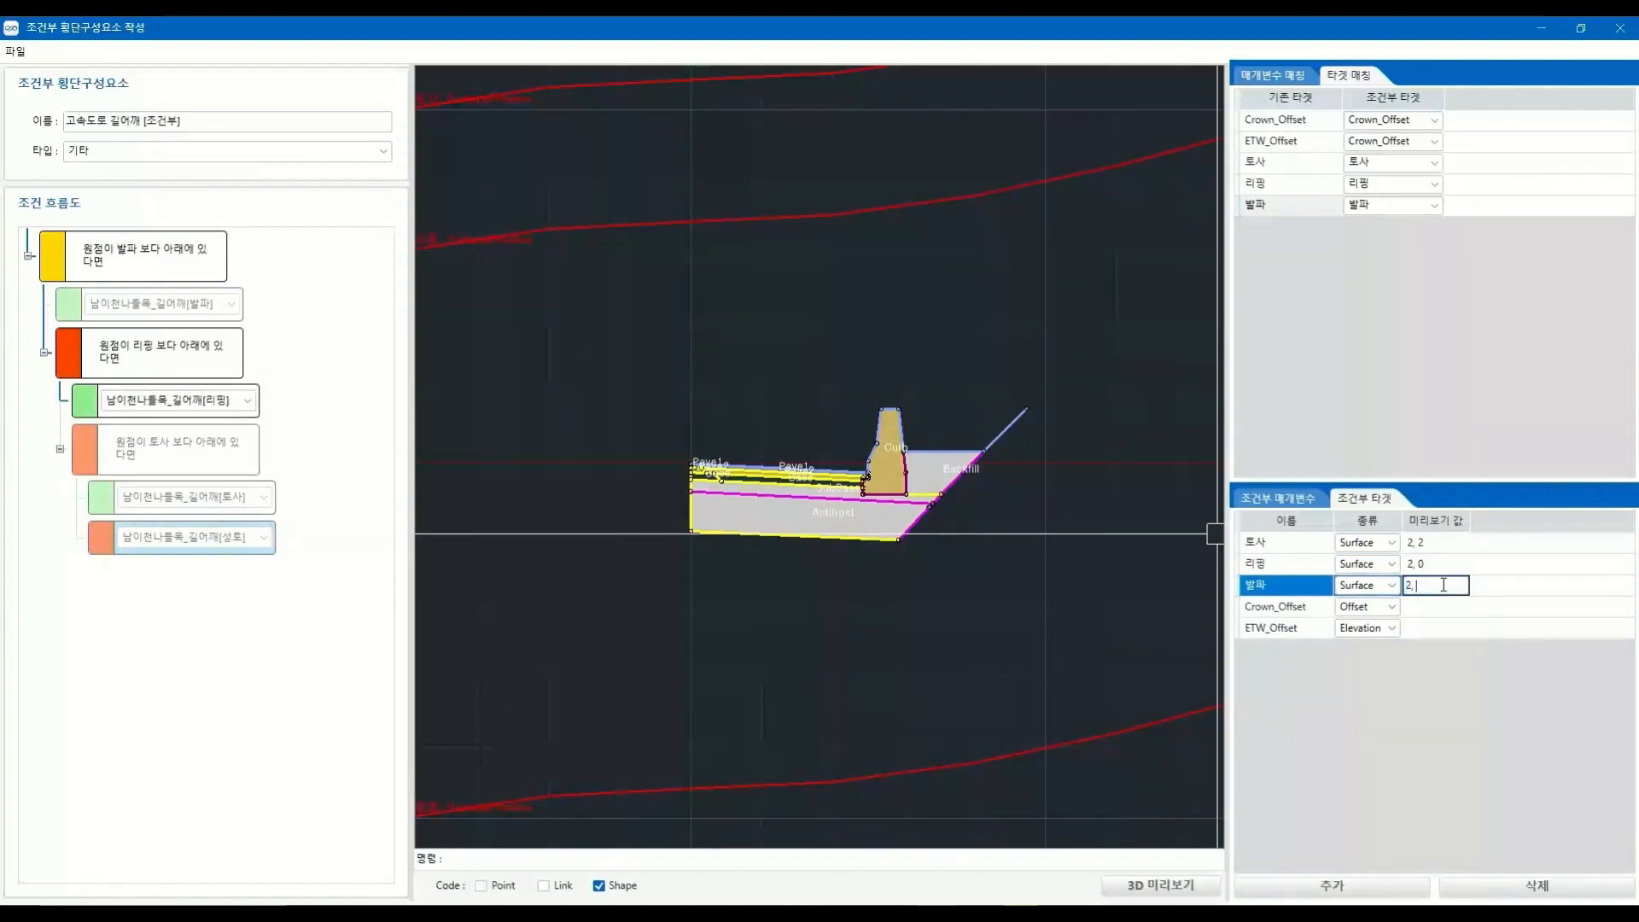
left_click(1442, 606)
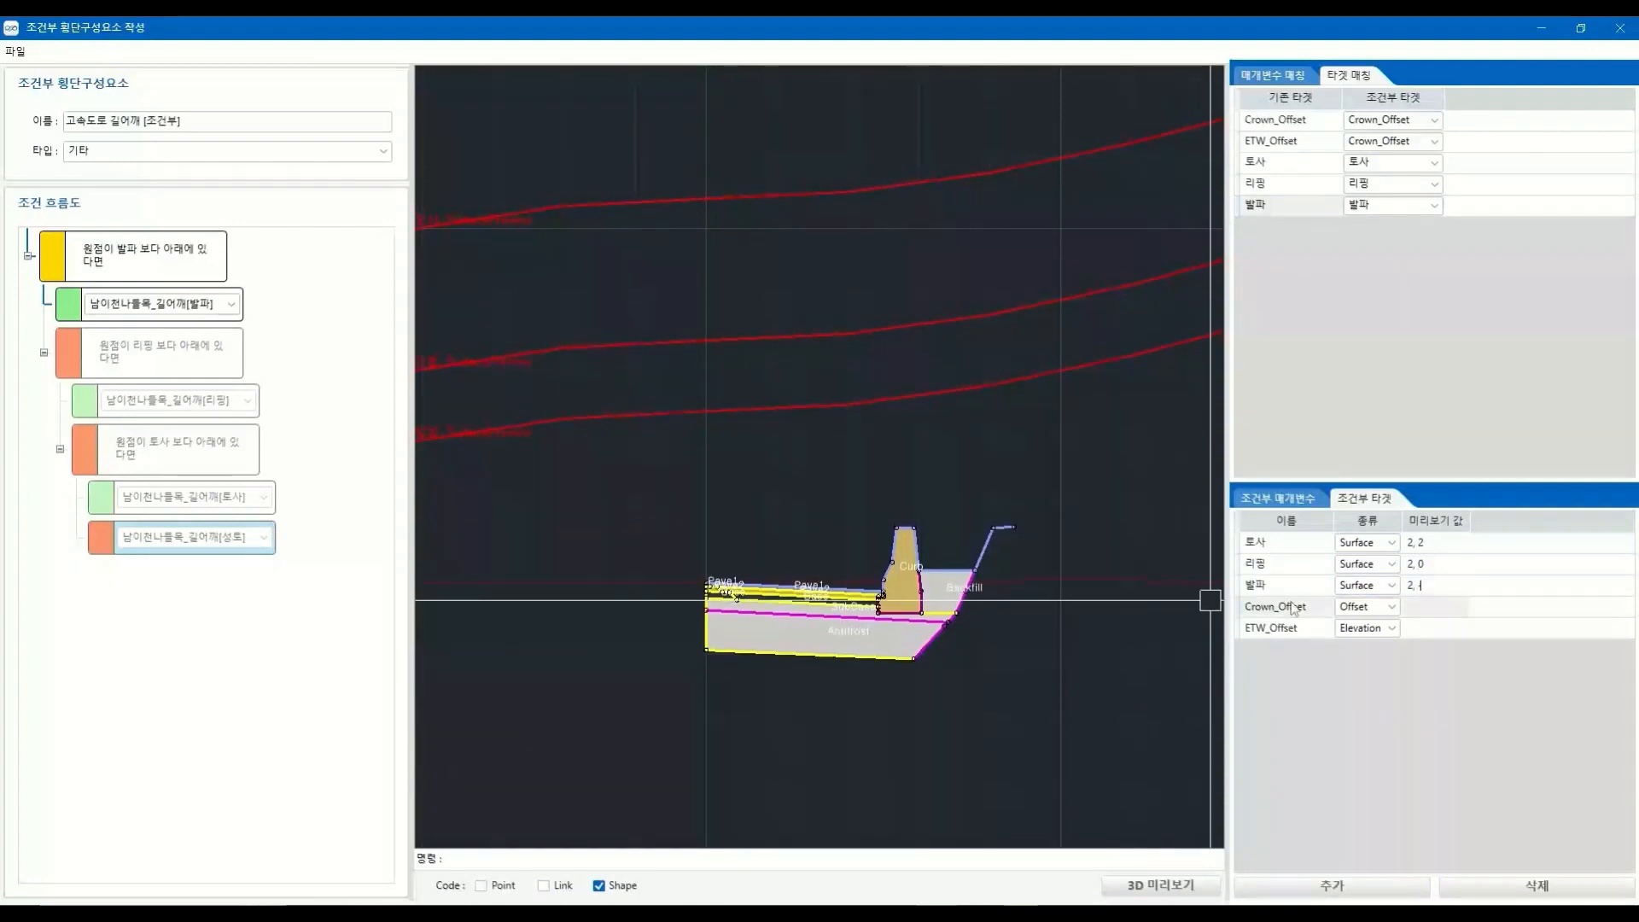
Set the preview value of conditional target 발파 to 2, -5 and of 리핑 to 2, -4
left_click(1461, 584)
key("BackSpace")
type("5")
key("Return")
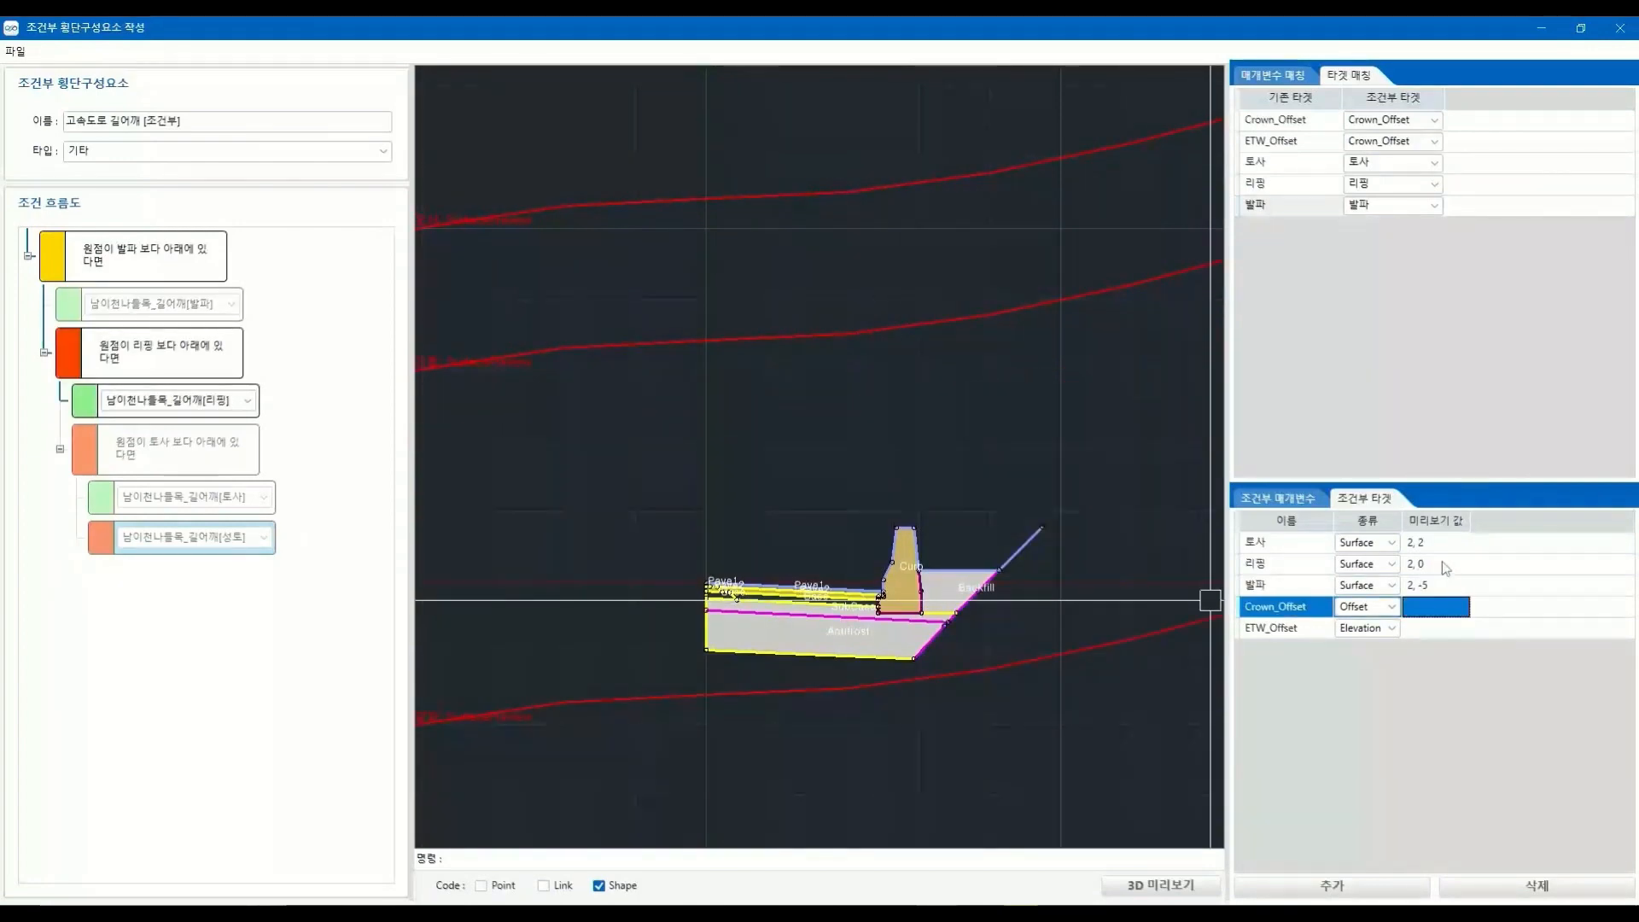
left_click(1451, 563)
type("-4")
key("Return")
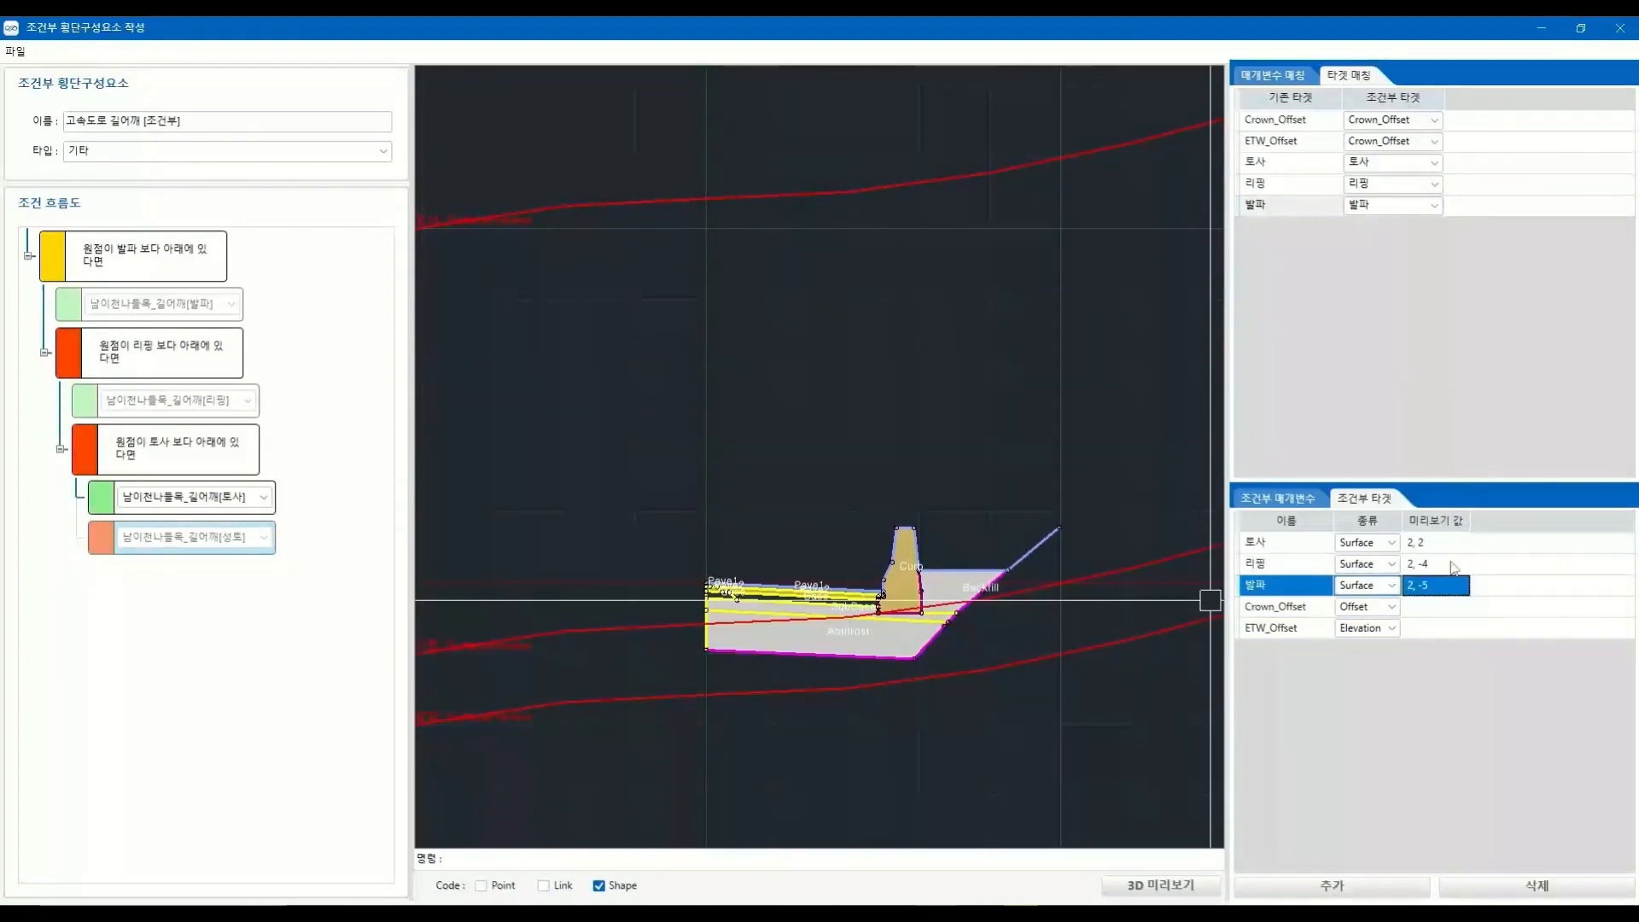
left_click(1451, 542)
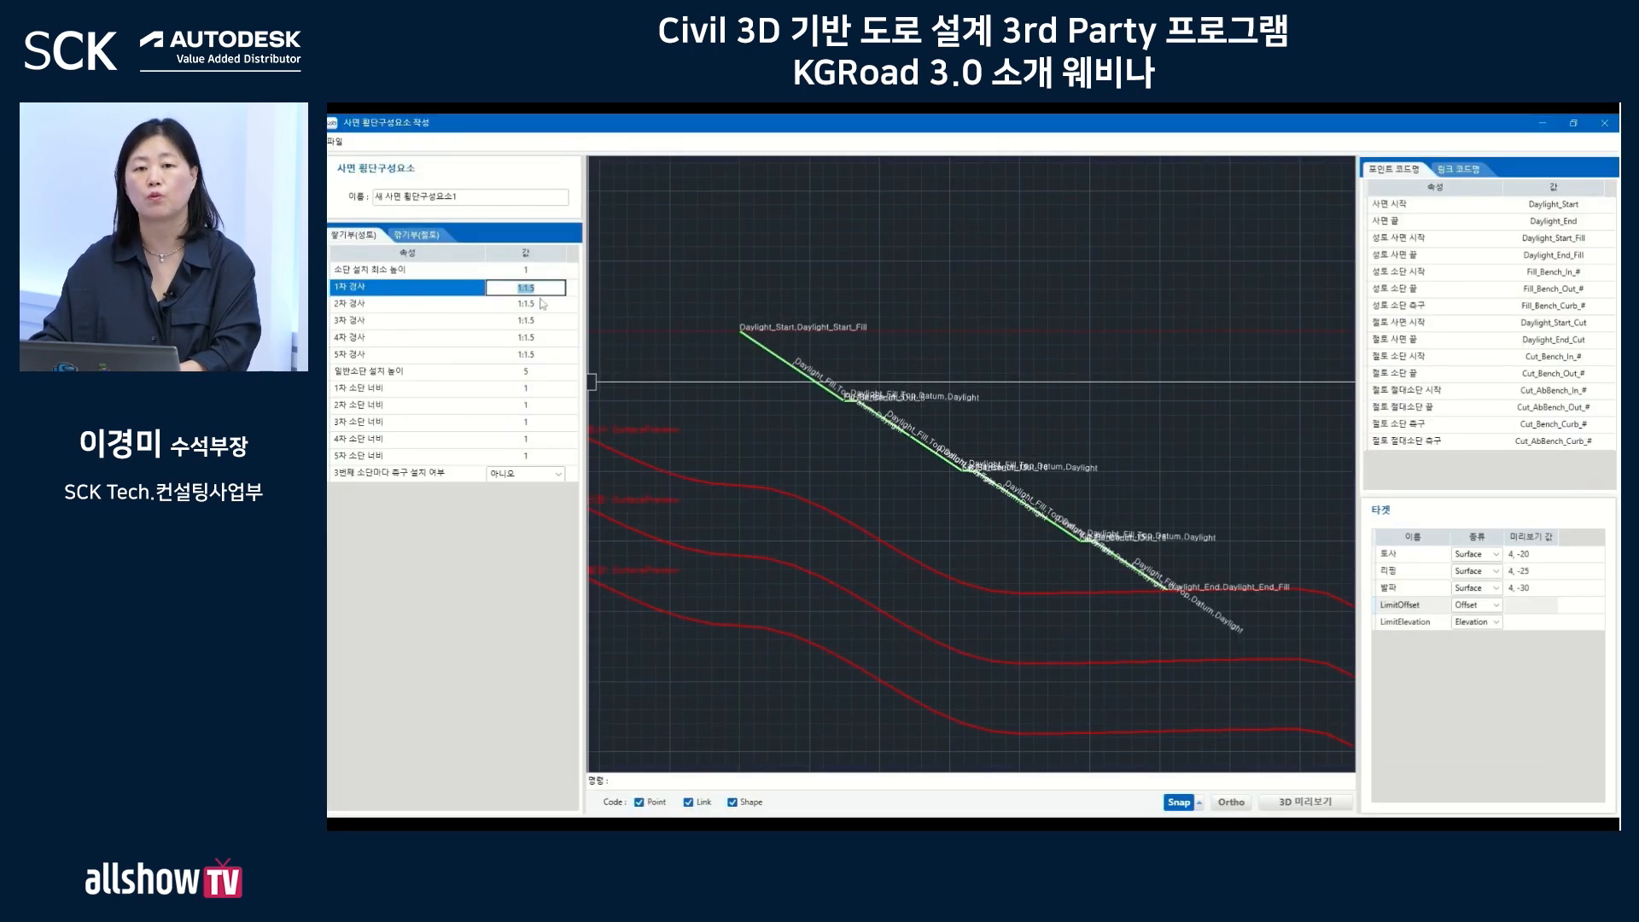
Set the second to fifth fill slopes (2차 경사 to 5차 경사) to 1:1.8
double_click(541, 302)
type("1.8")
key("Return")
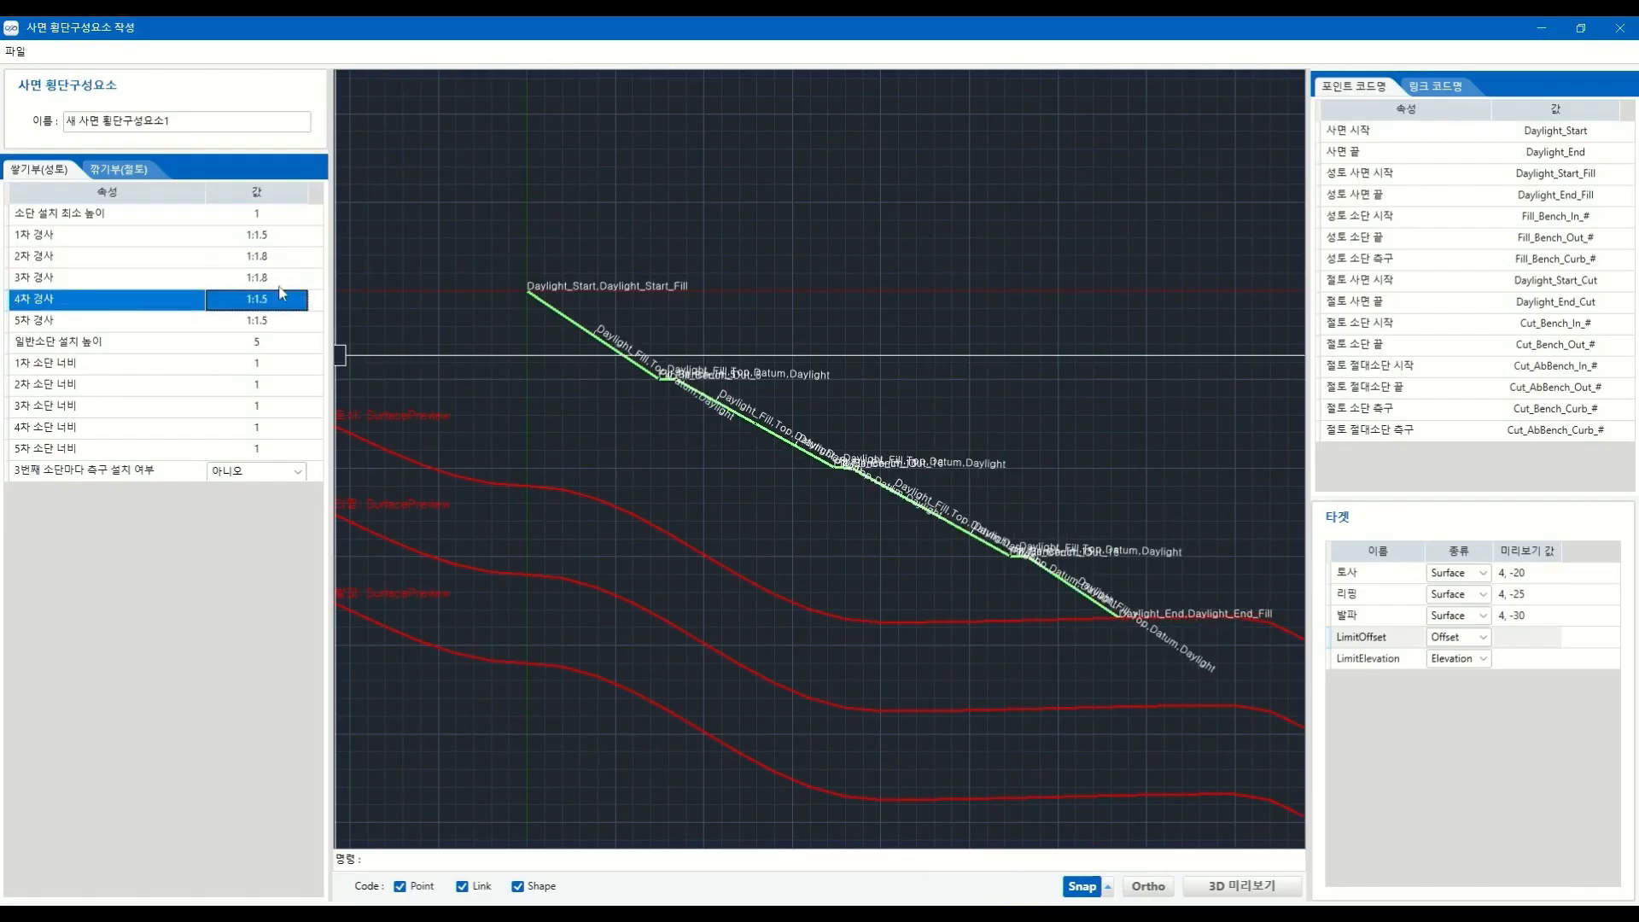
left_click(276, 299)
left_click(274, 321)
type("1")
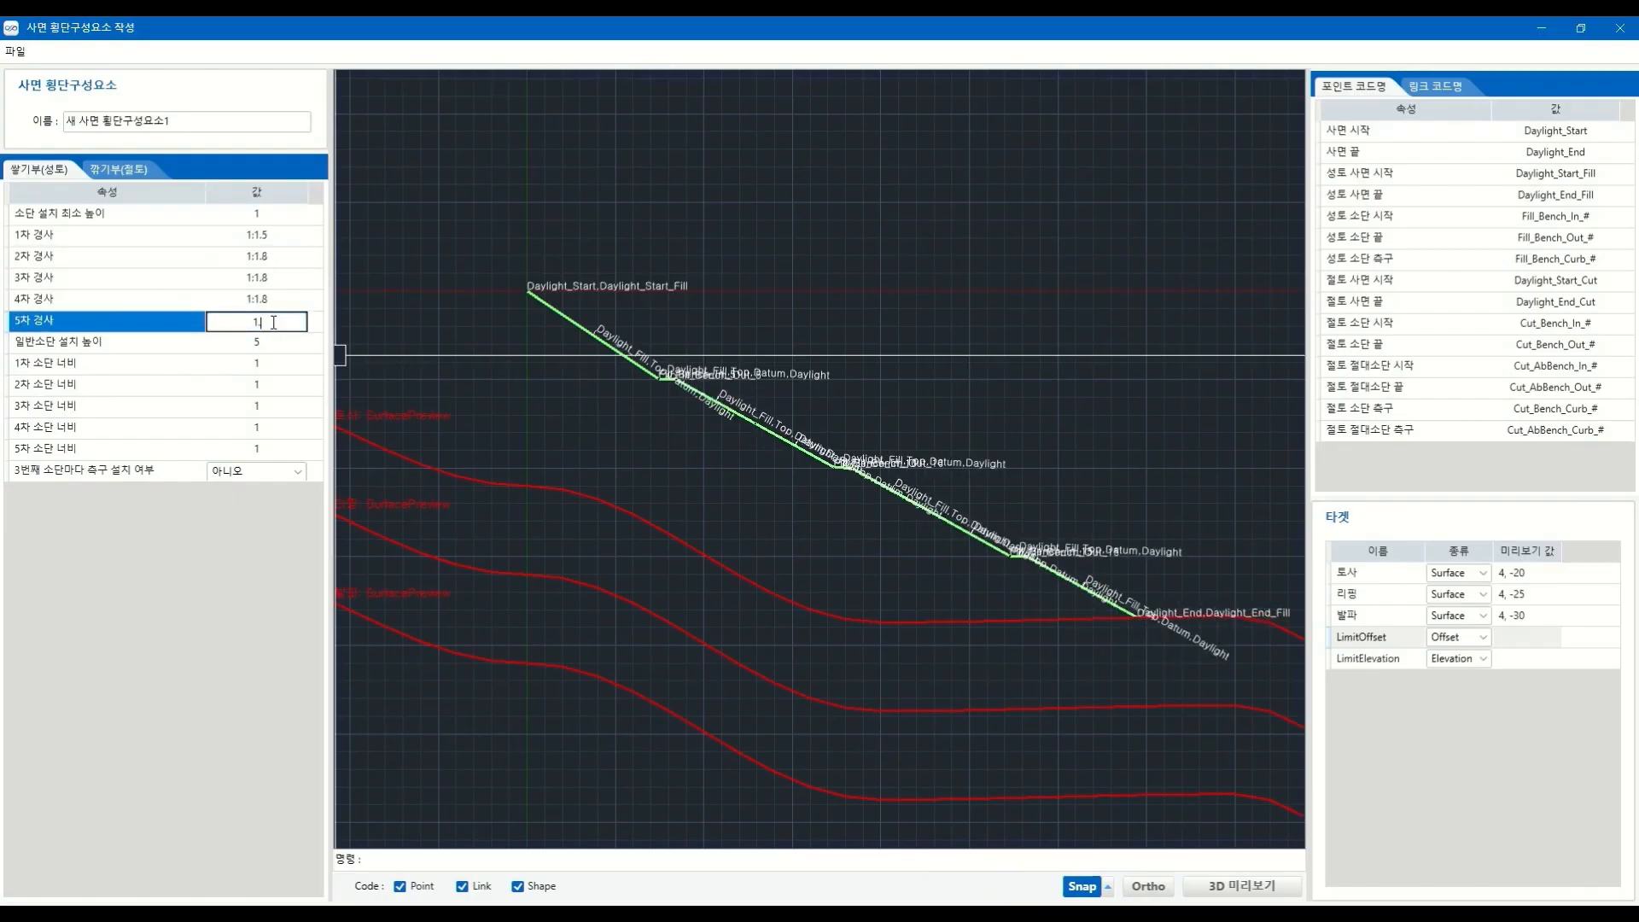
type(".8")
key("Return")
Enable a side ditch at every third fill bench (3번째 소단마다 측구 설치 여부: 예) and inspect it in the preview
scroll(944, 611, "up", 5)
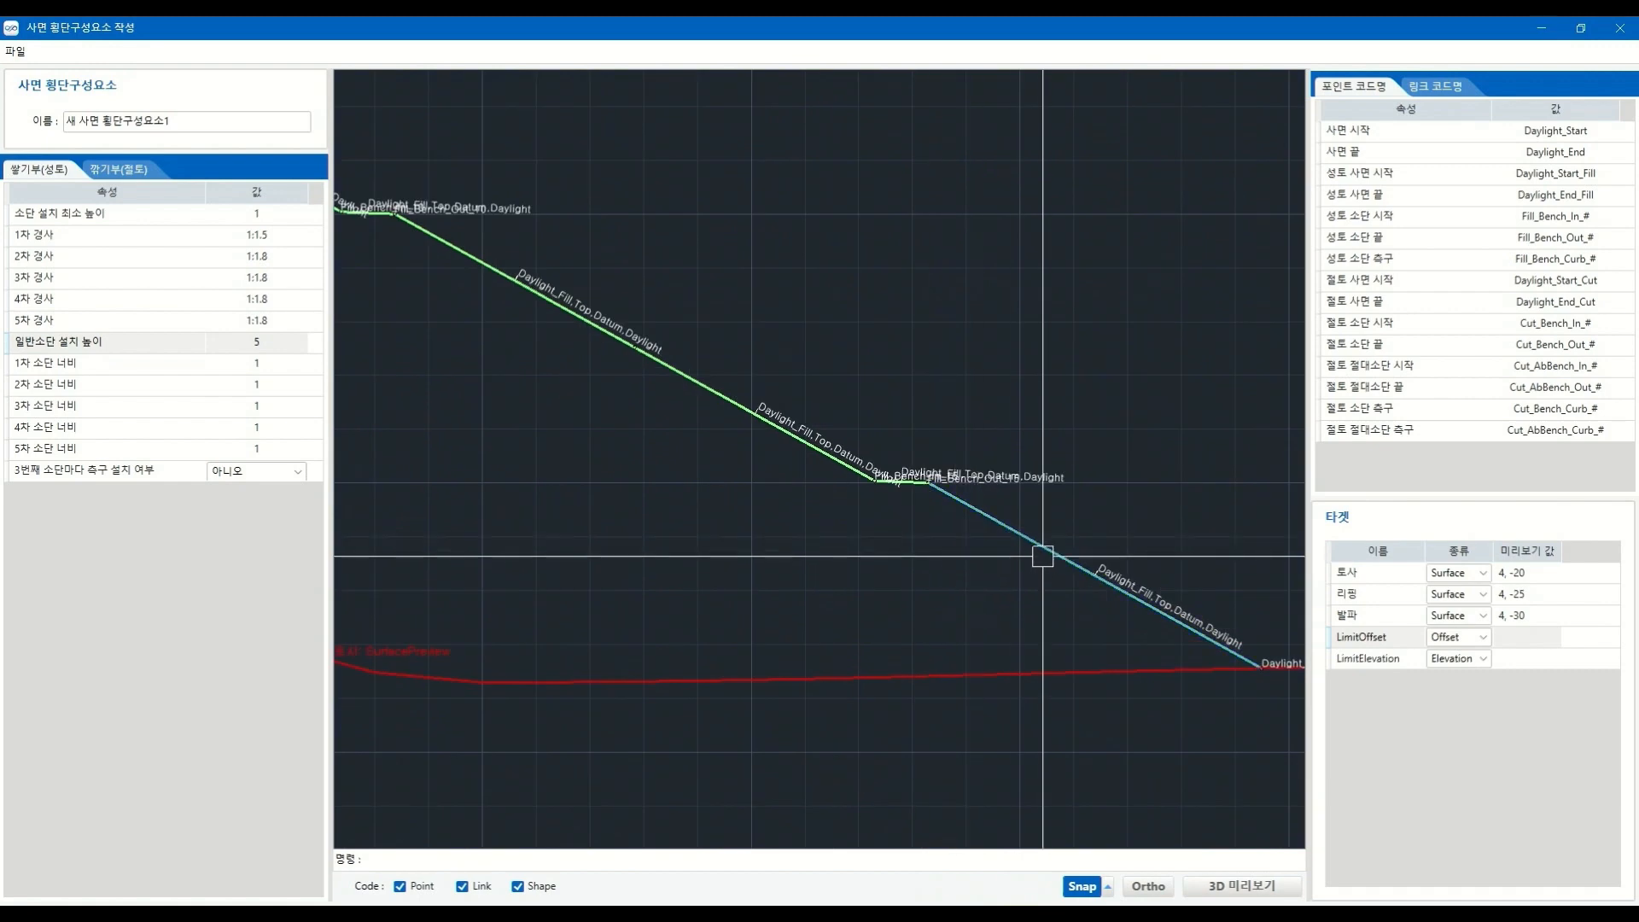
left_click(256, 471)
left_click(230, 492)
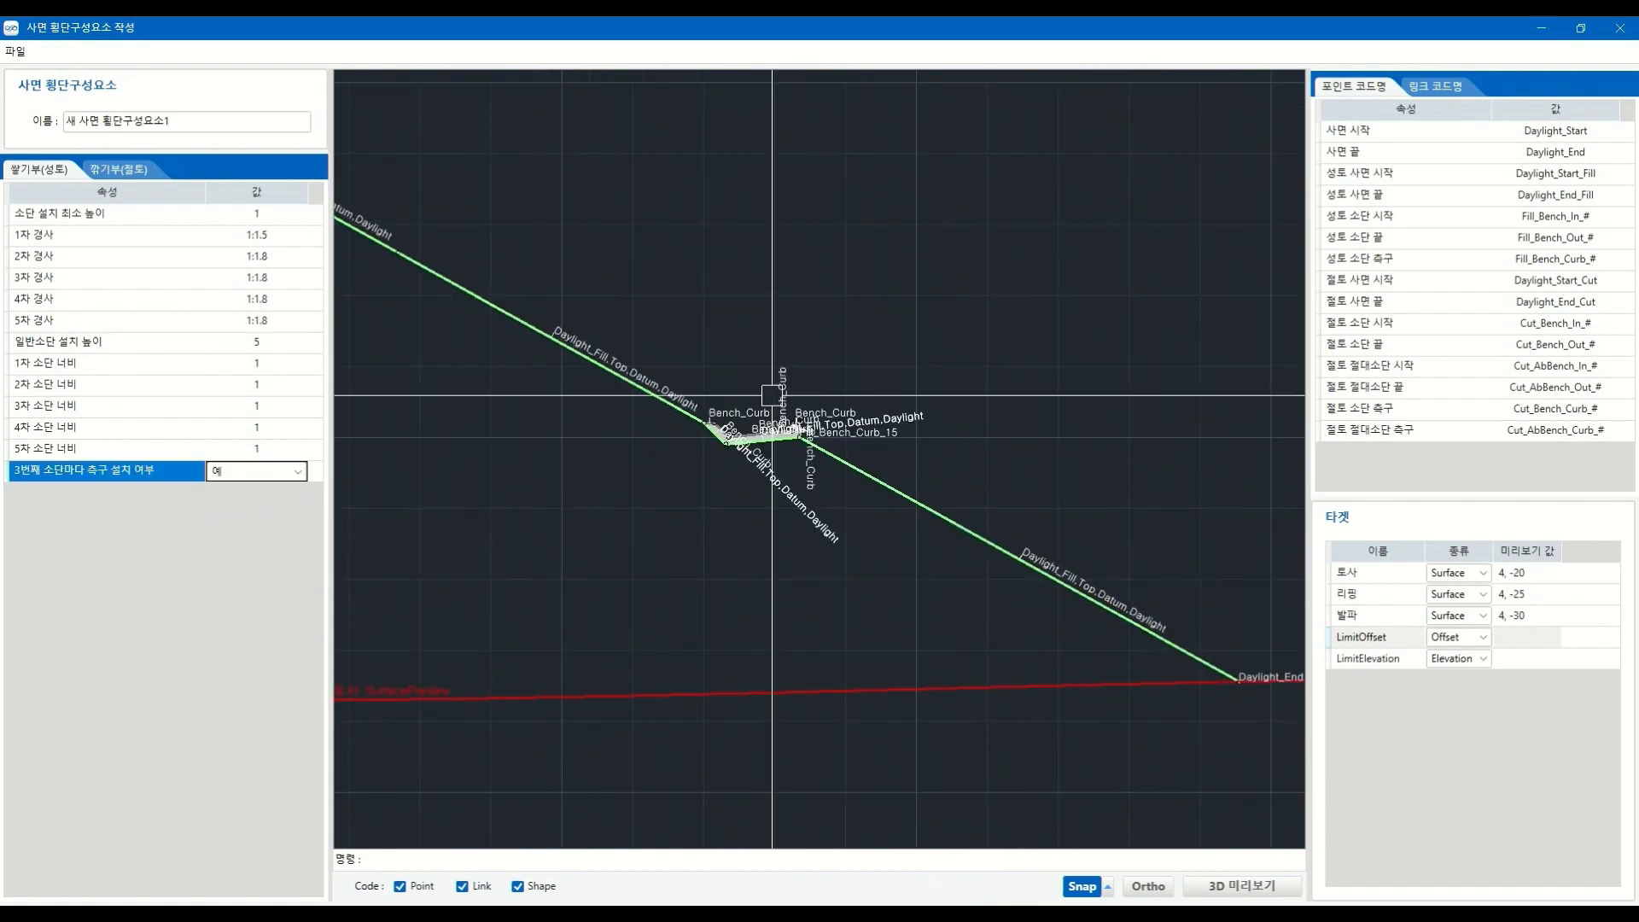
scroll(734, 508, "up", 3)
scroll(770, 550, "down", 5)
scroll(771, 523, "down", 2)
Set the slope targets' preview values to 4, 25 for 토사, 4, 20 for 리핑 and 4, 10 for 발파
middle_click_drag(761, 365, 777, 567)
left_click(1528, 572)
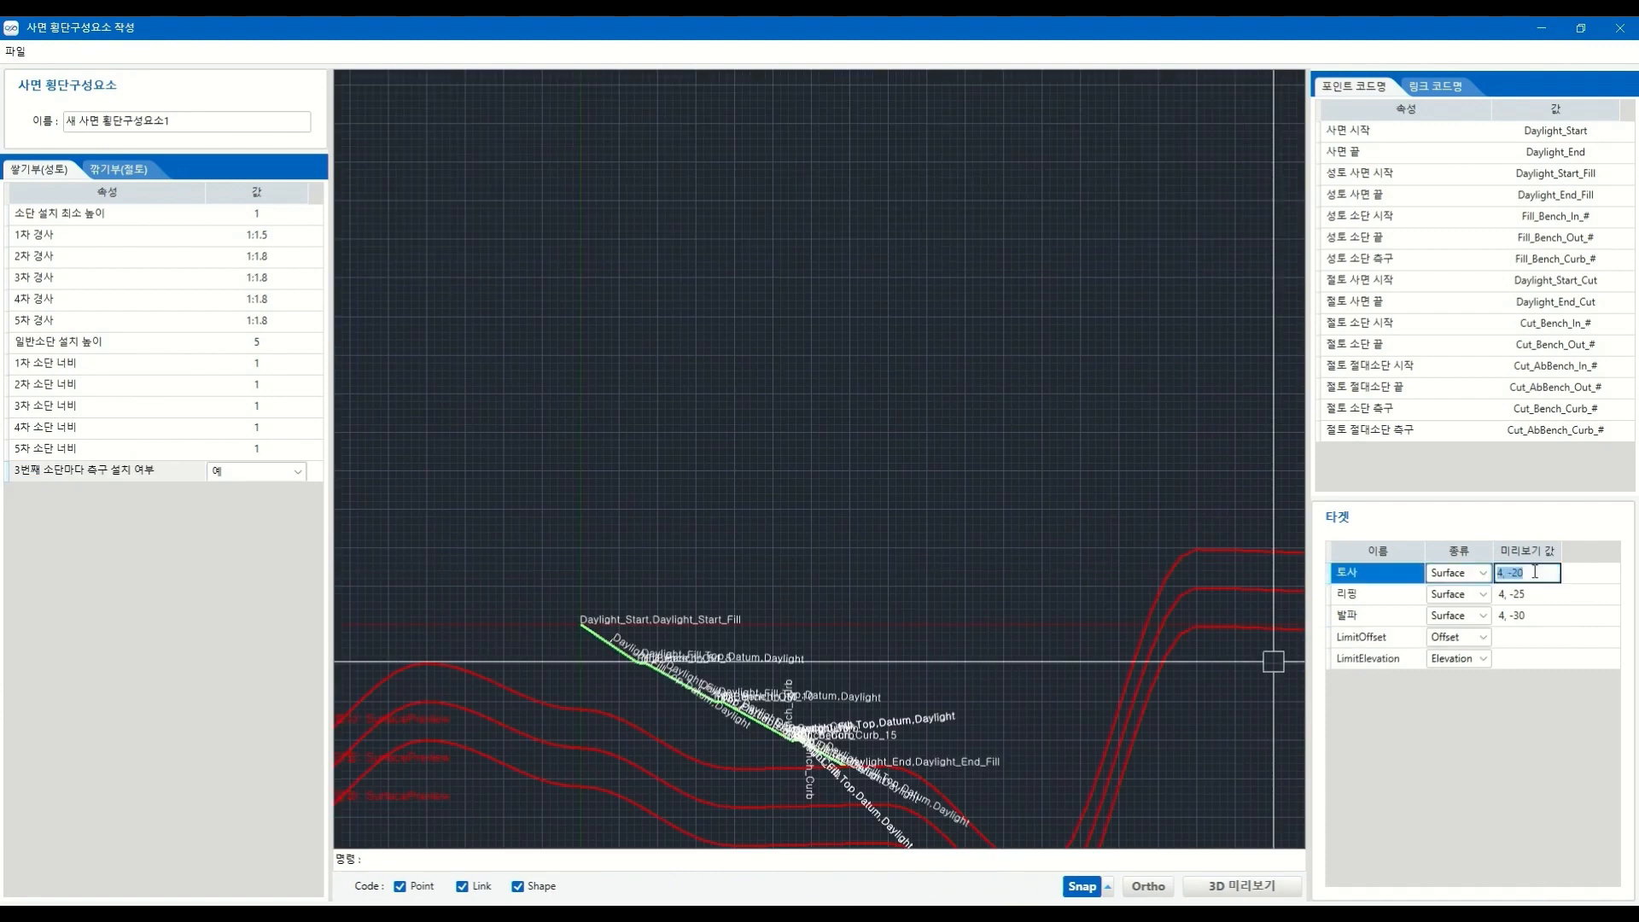
left_click(1545, 596)
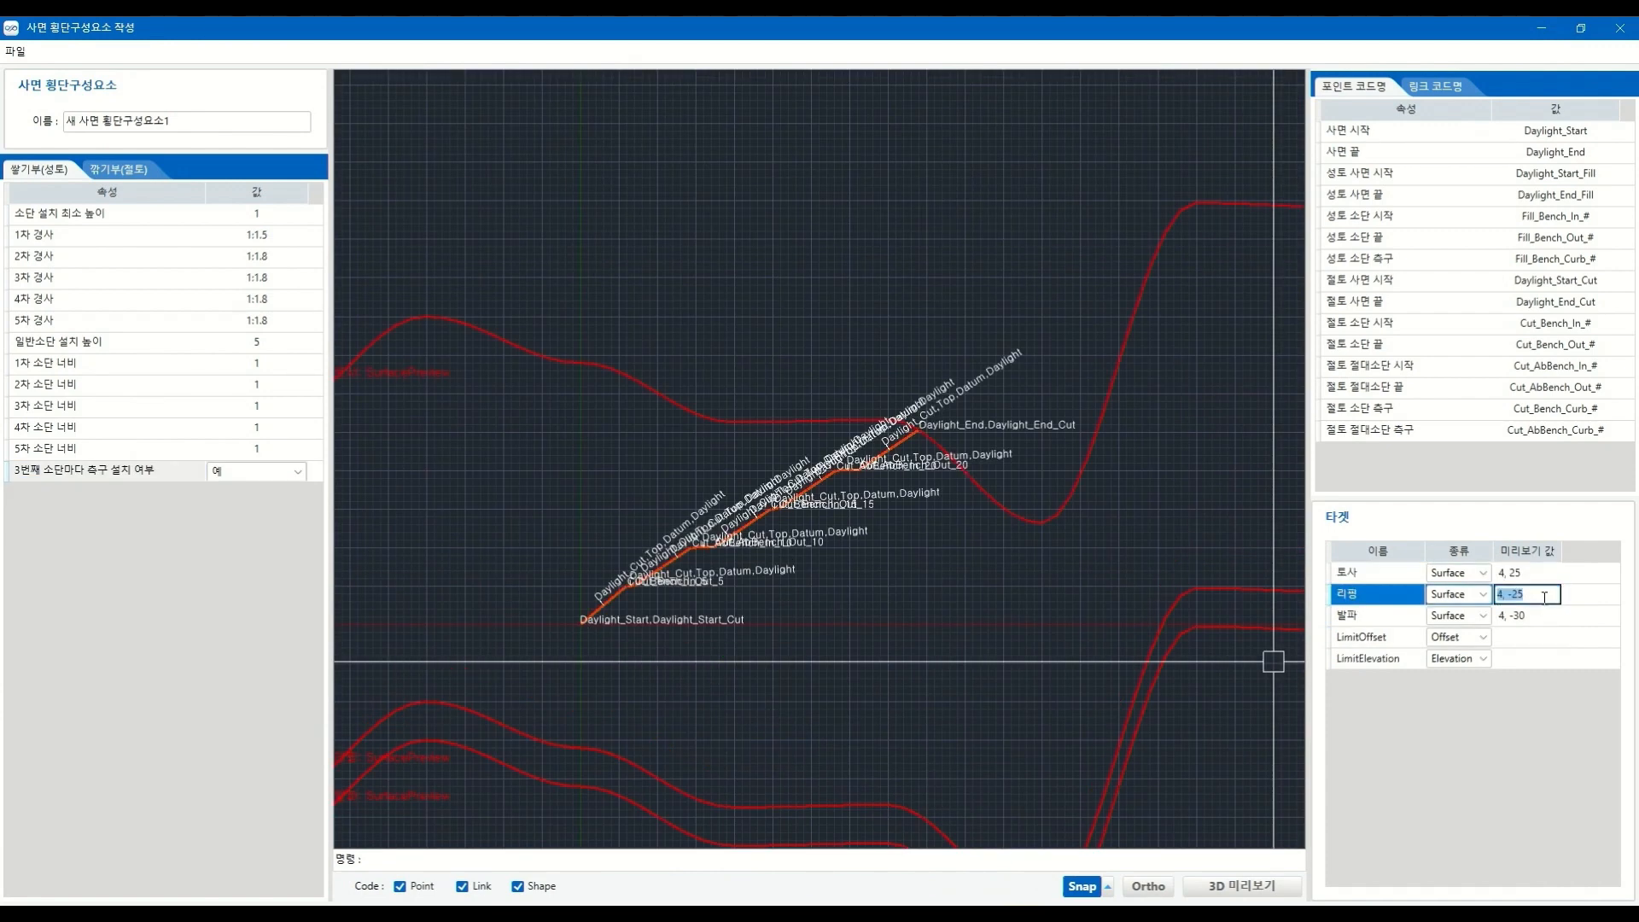
left_click(1542, 615)
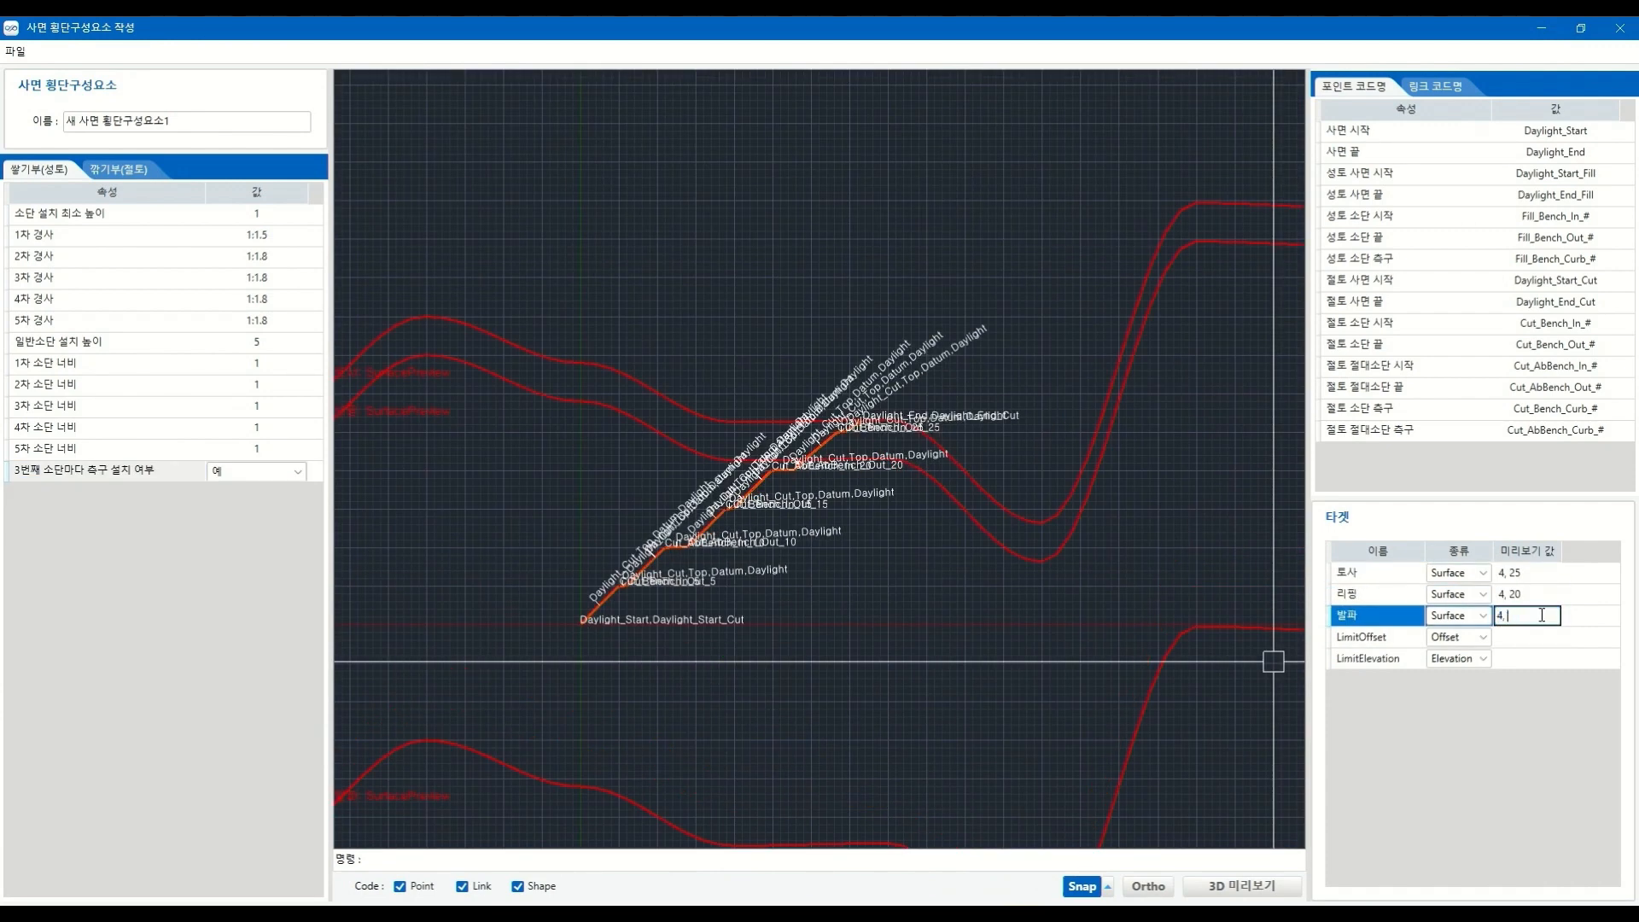
left_click(1529, 637)
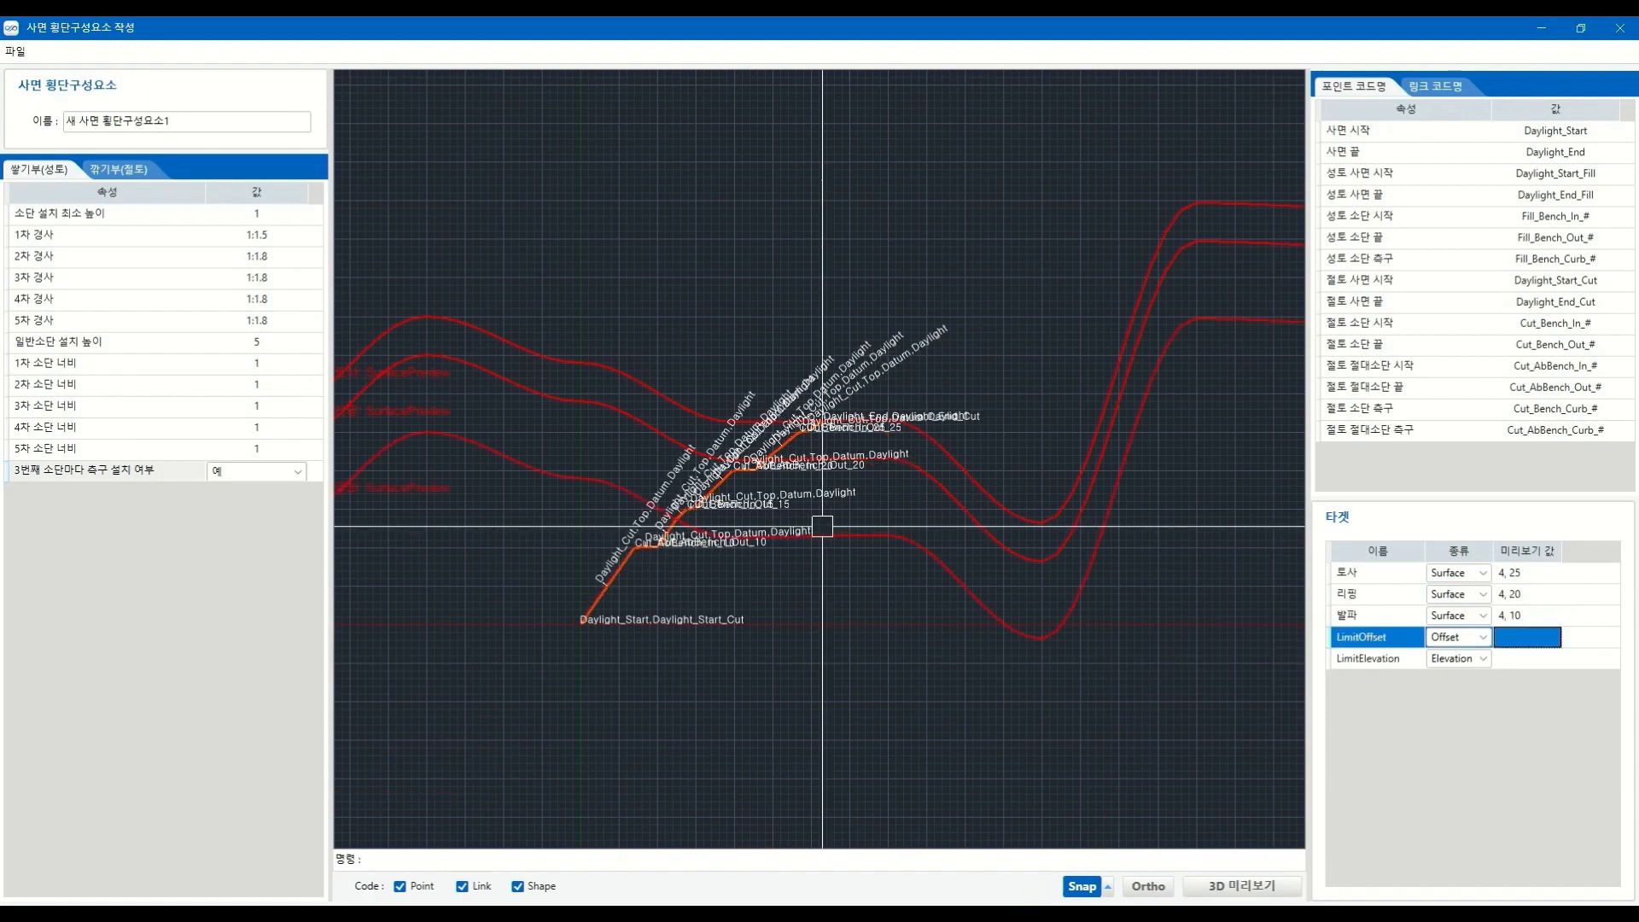
In the cut slope settings (깎기부), enable side ditches on both the 1m and 3m benches
left_click(137, 171)
scroll(742, 478, "up", 5)
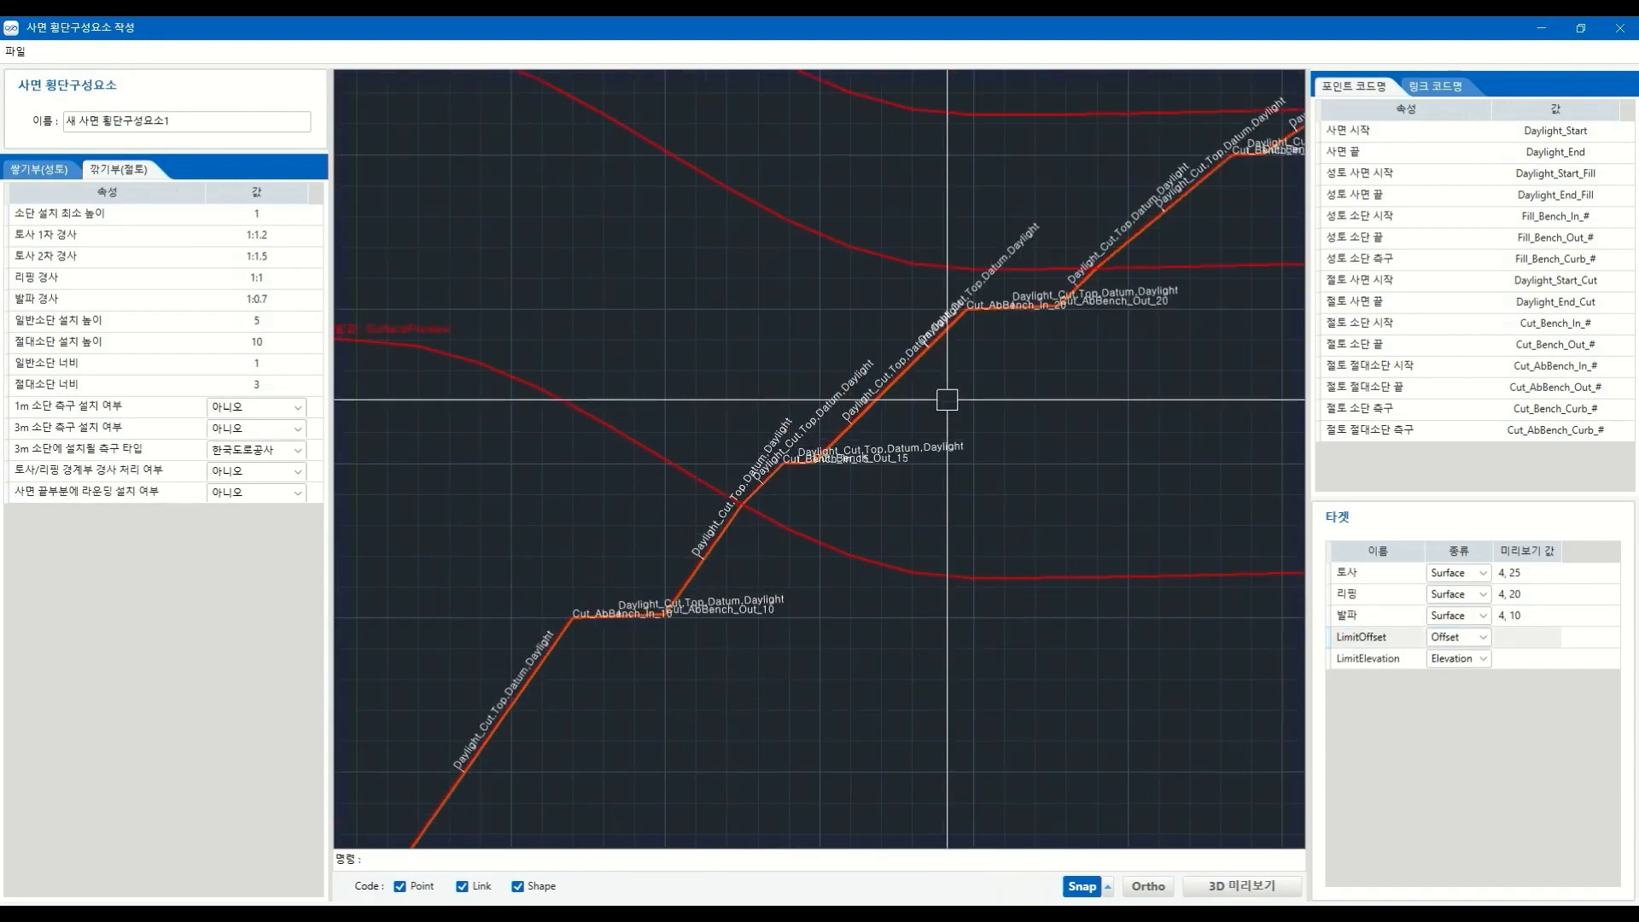
scroll(854, 435, "up", 3)
left_click(256, 407)
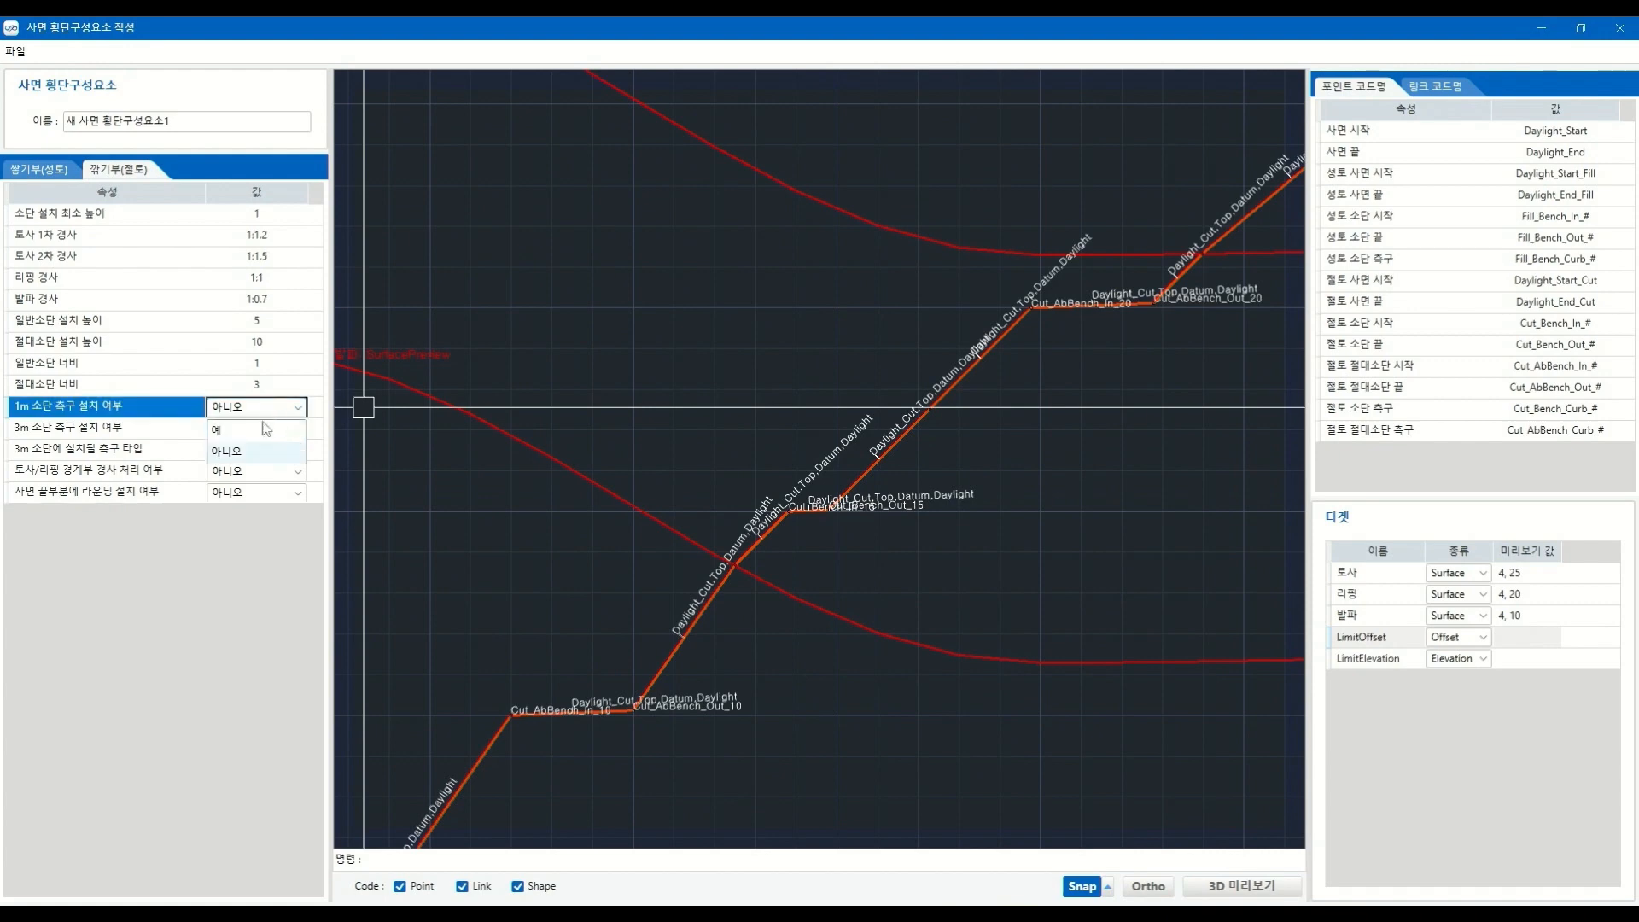
left_click(266, 429)
left_click(252, 428)
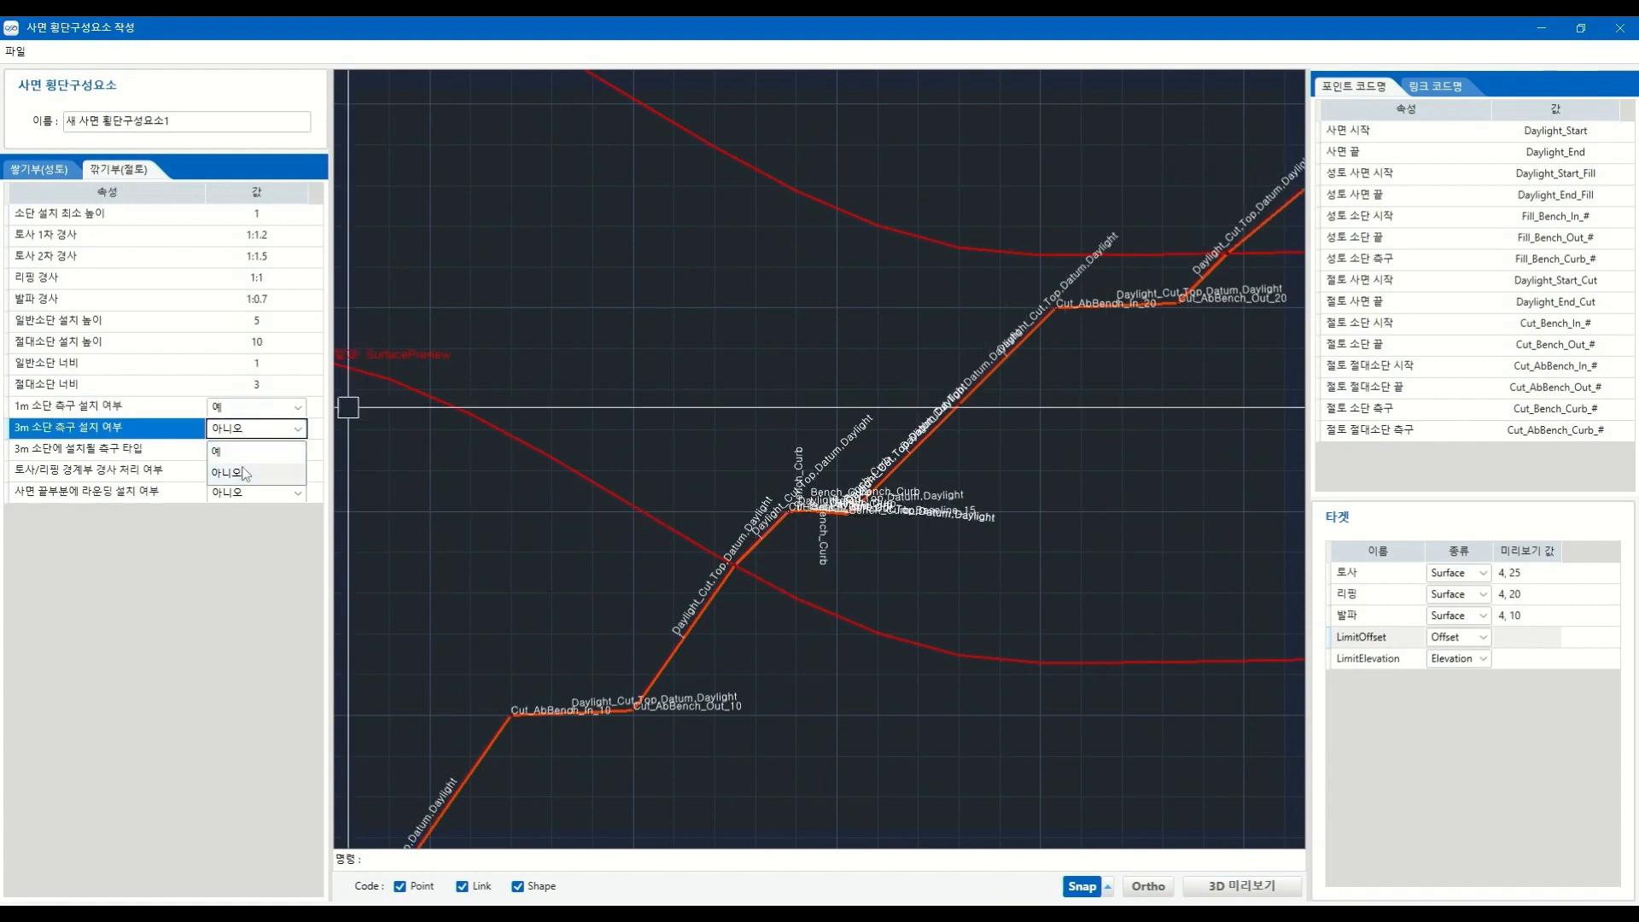
left_click(218, 450)
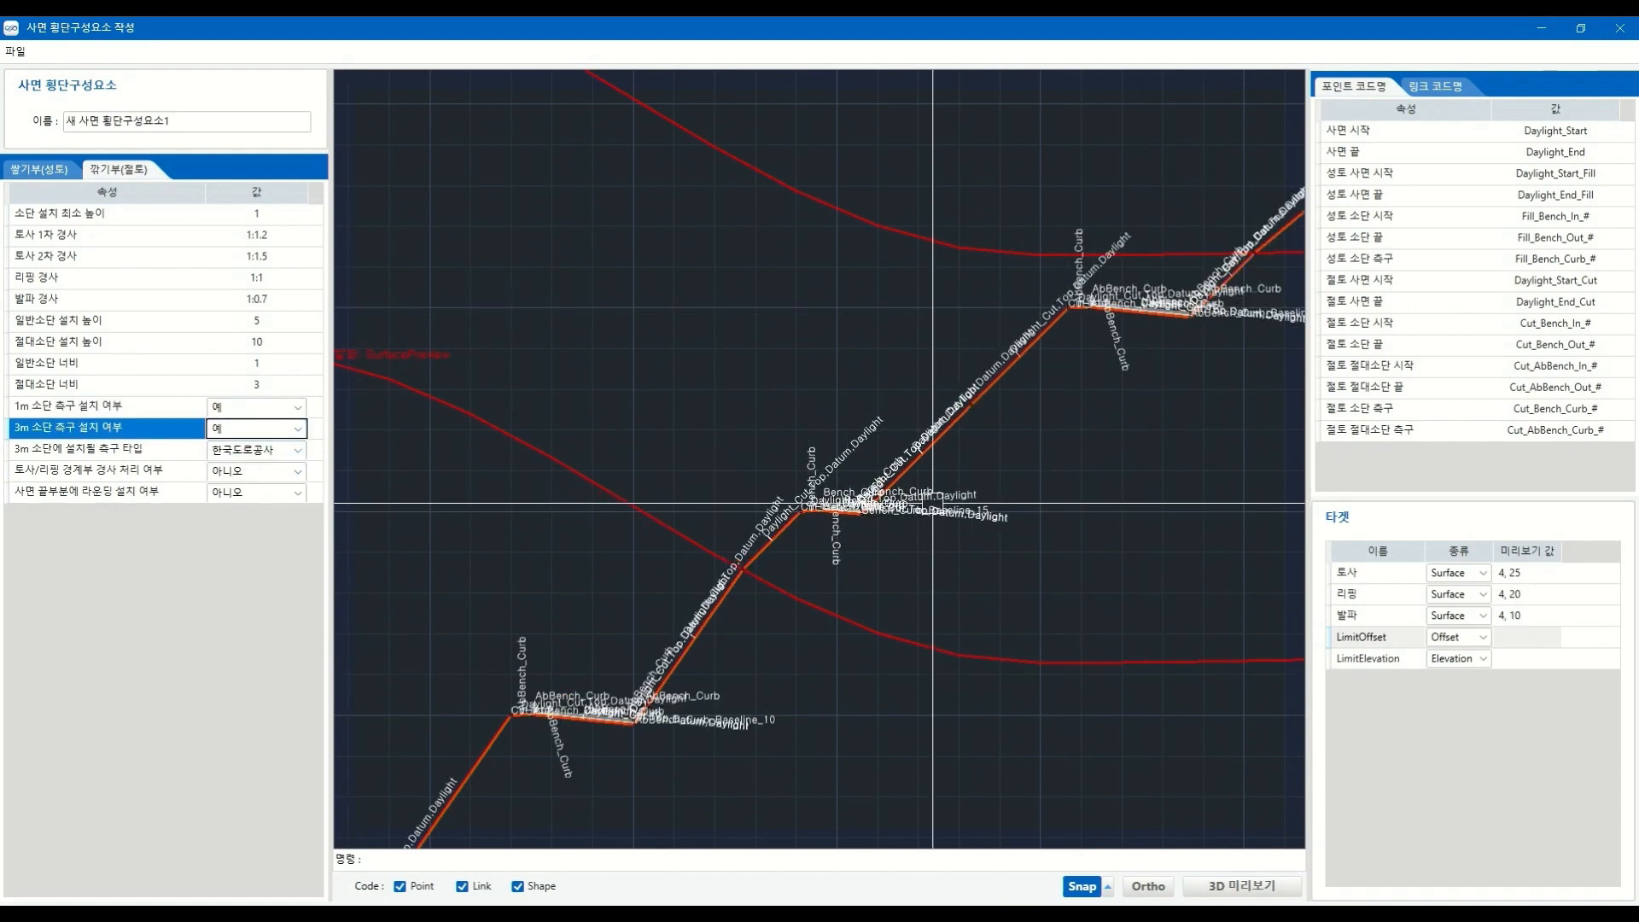
Inspect the bench ditches and enable rounding at the end of the cut slope (사면 끝부분에 라운딩 설치 여부: 예)
scroll(840, 629, "up", 2)
scroll(982, 503, "down", 5)
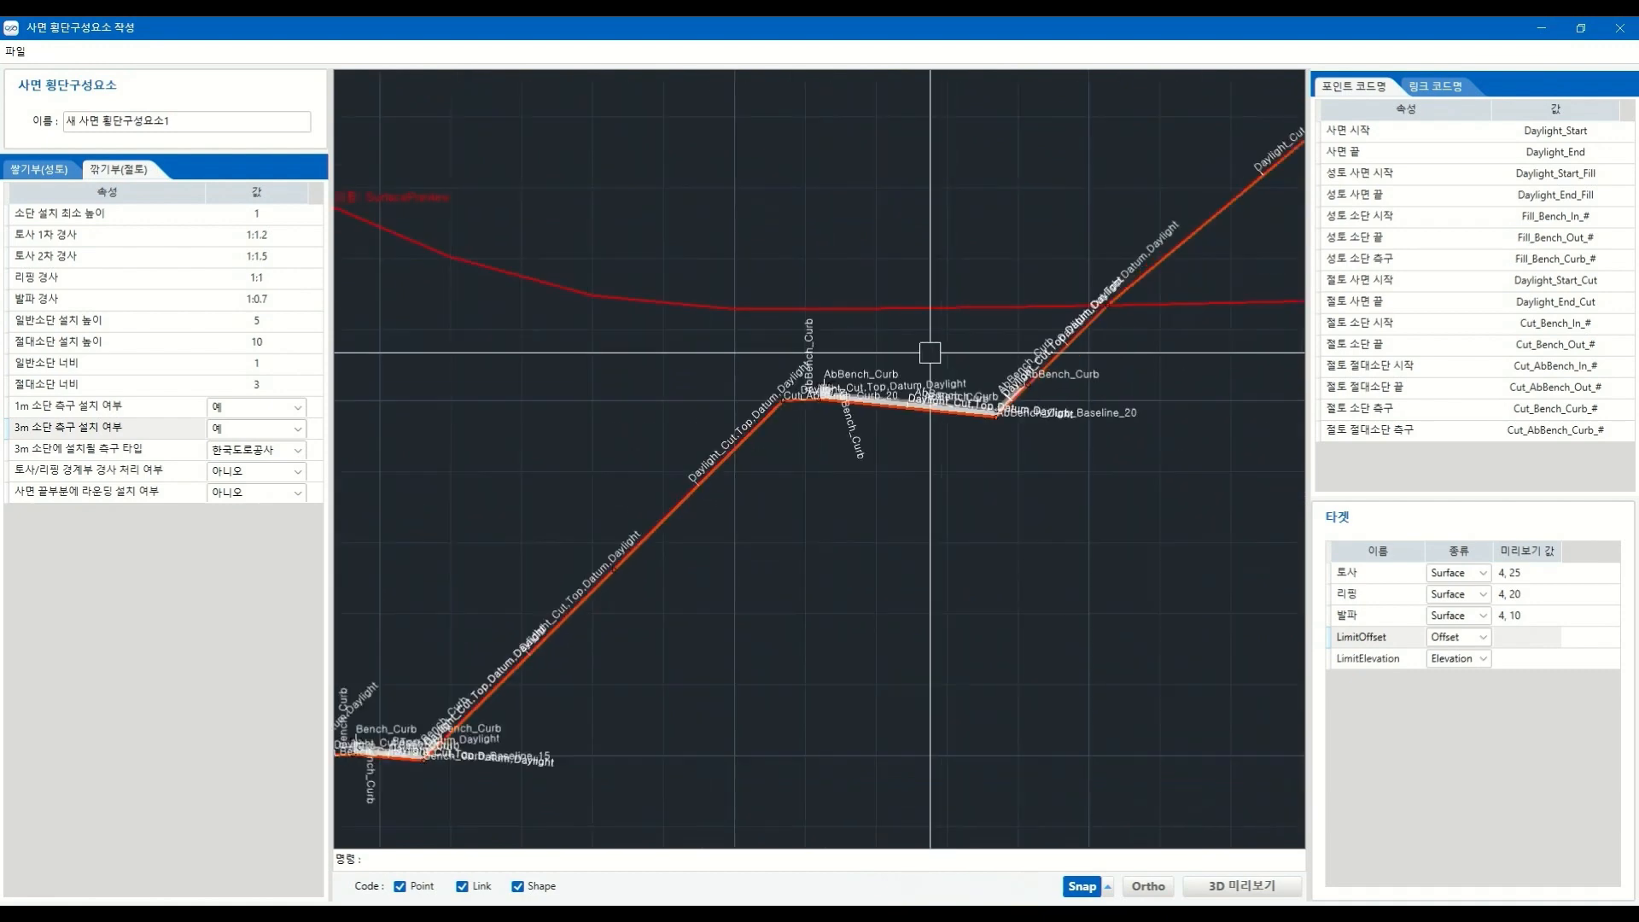
scroll(909, 388, "up", 3)
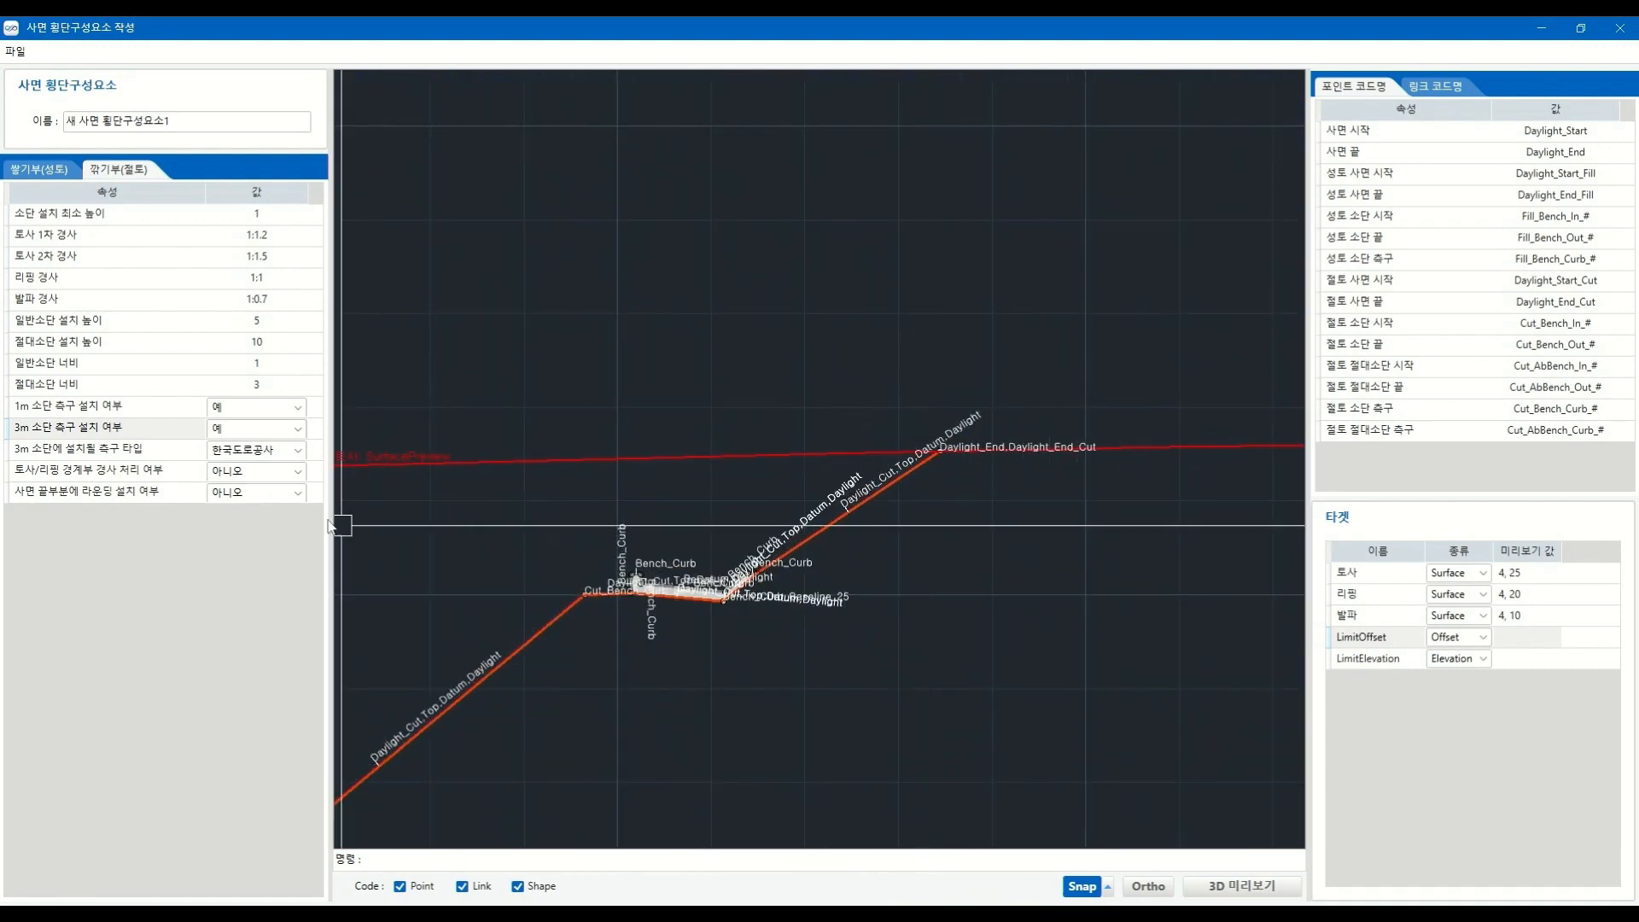
left_click(282, 498)
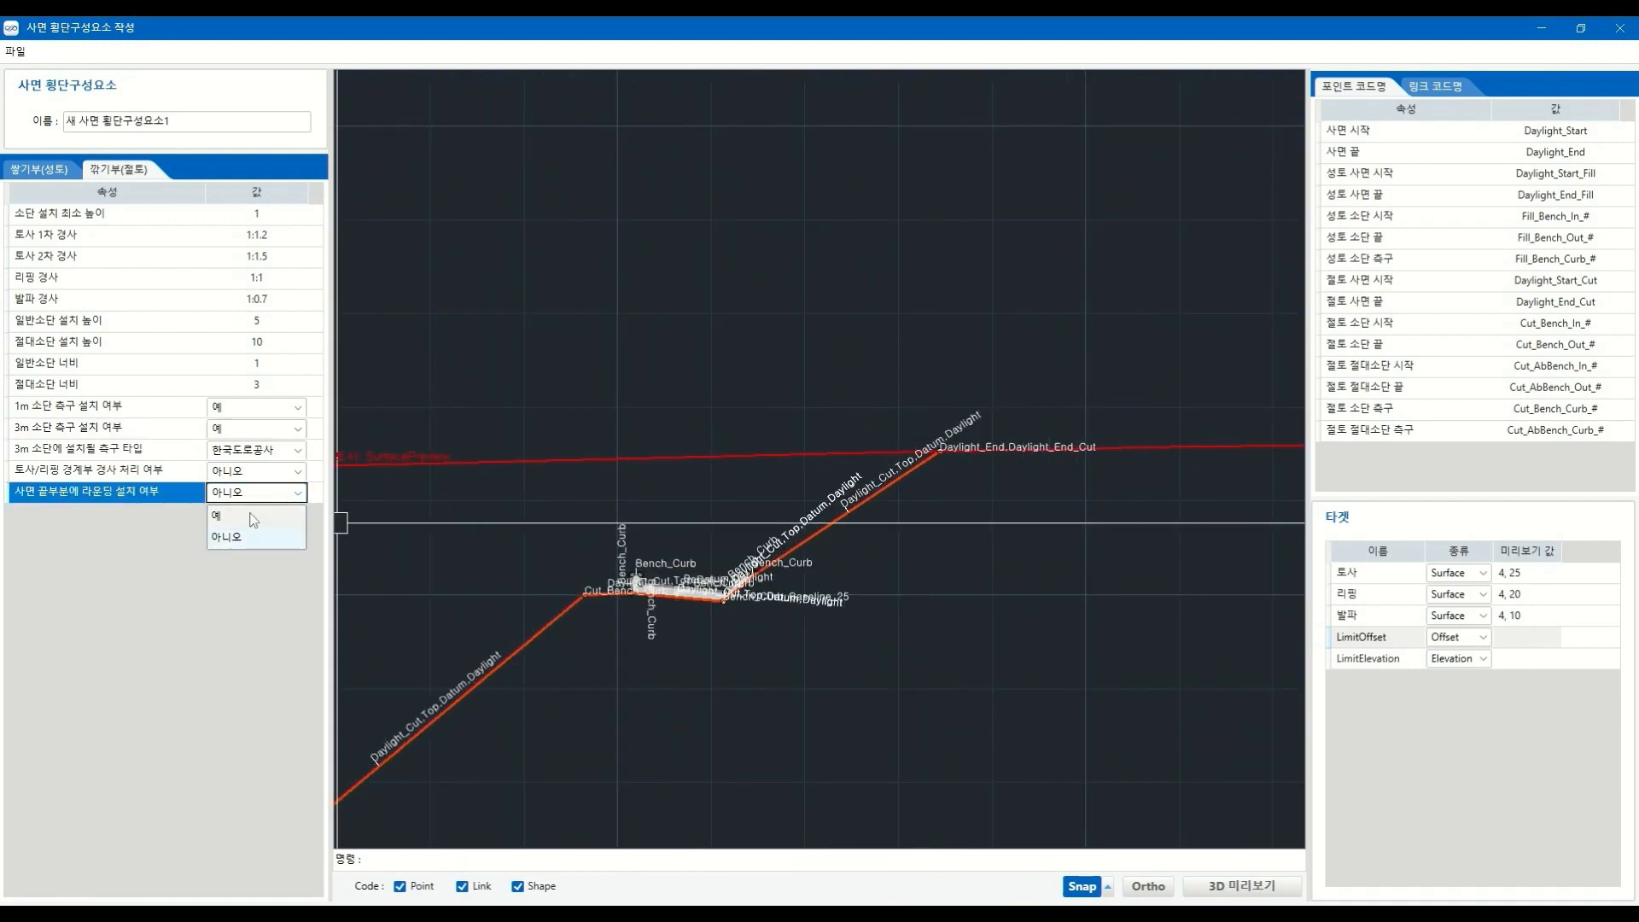
left_click(253, 516)
scroll(1063, 611, "down", 3)
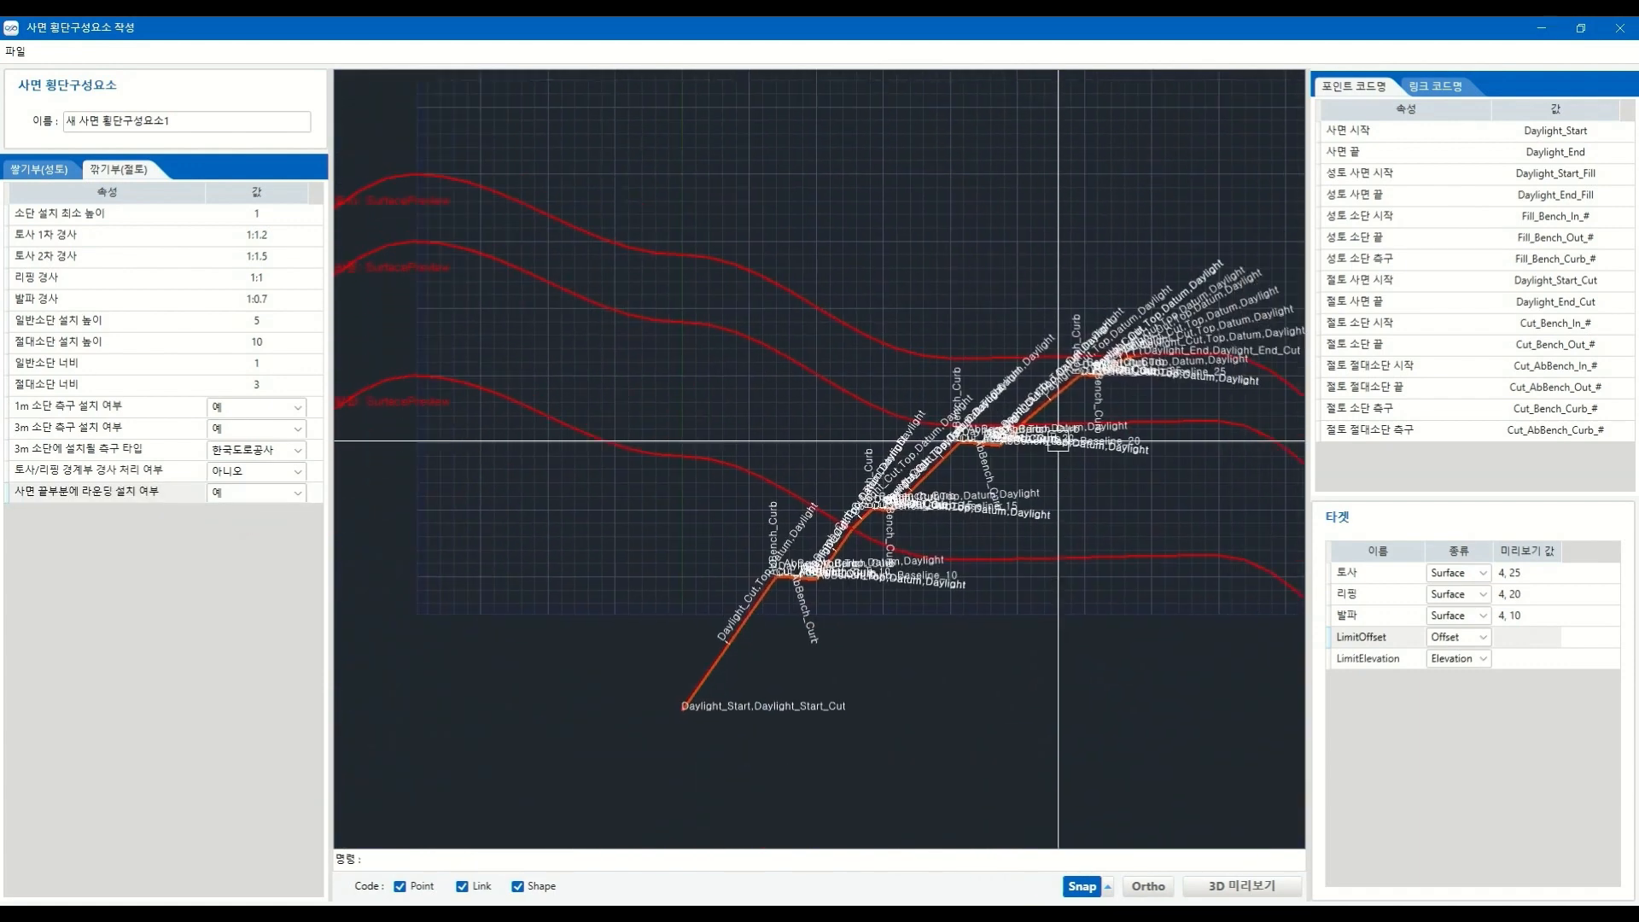
Preview the cut slope with its bench ditches in 3D at full window size
left_click(1246, 890)
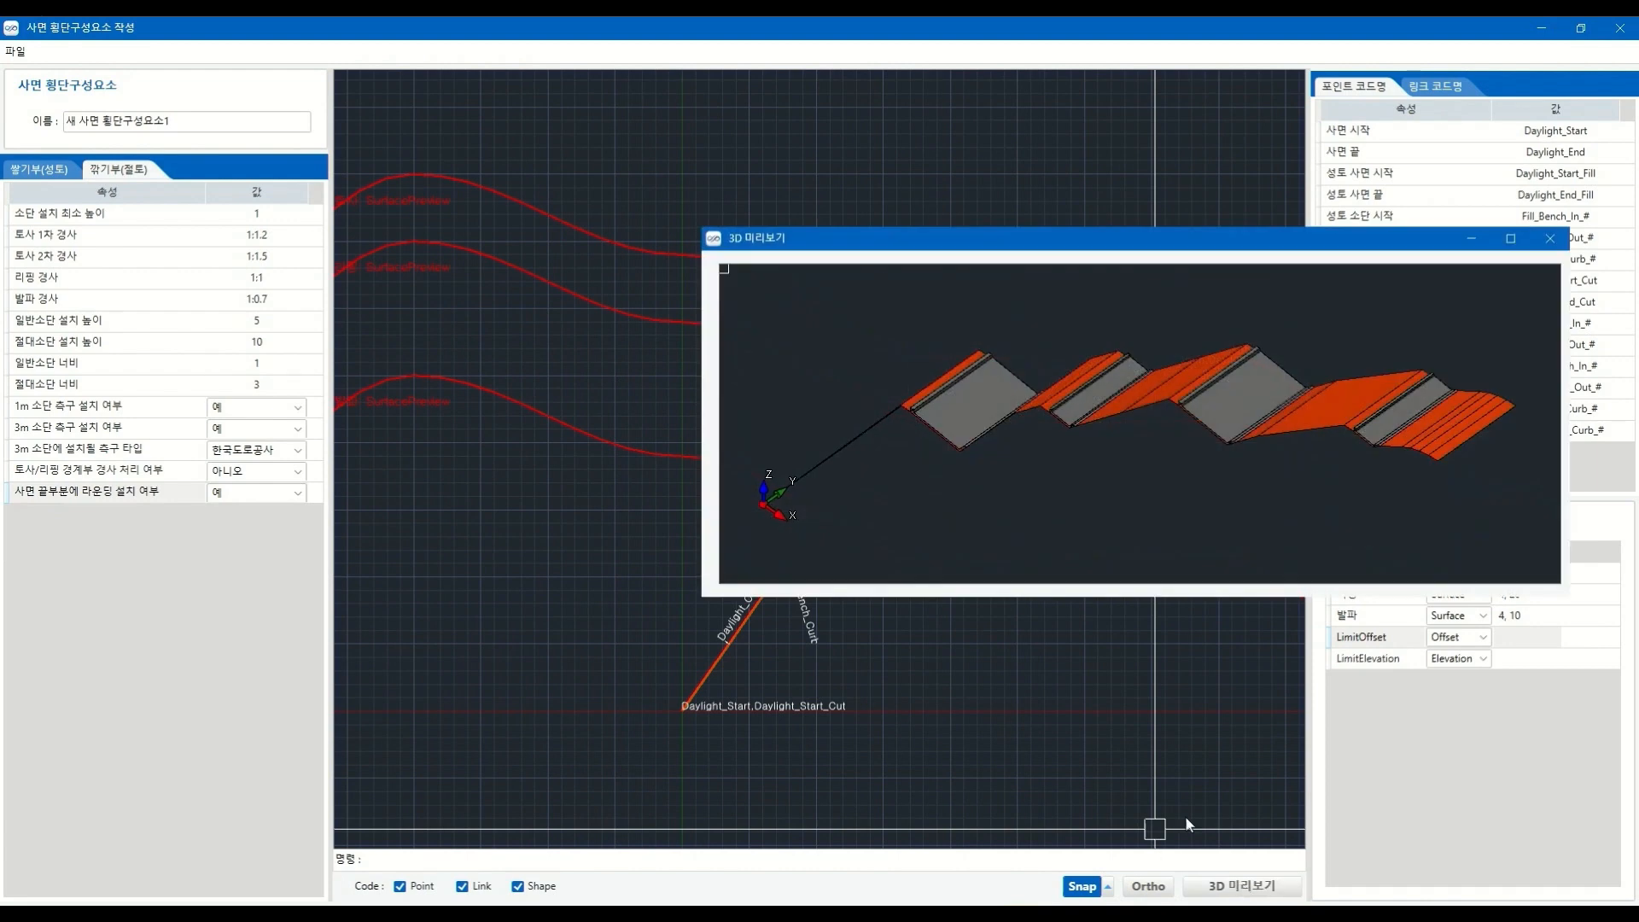
double_click(1103, 251)
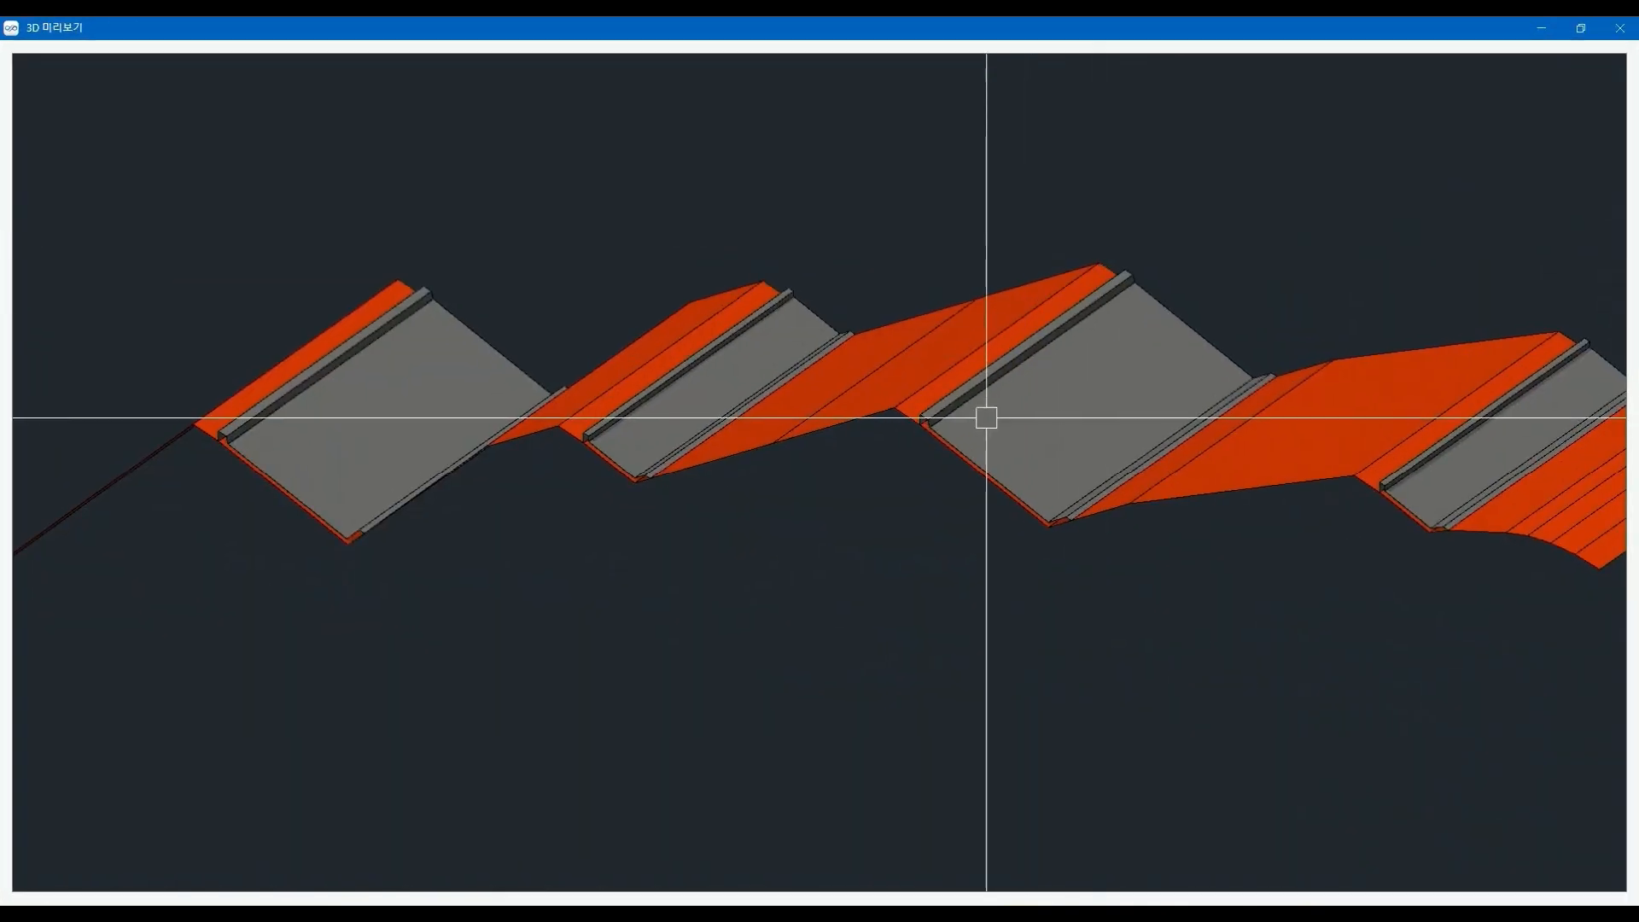
middle_click_drag(860, 692, 1036, 576)
scroll(1021, 607, "down", 2)
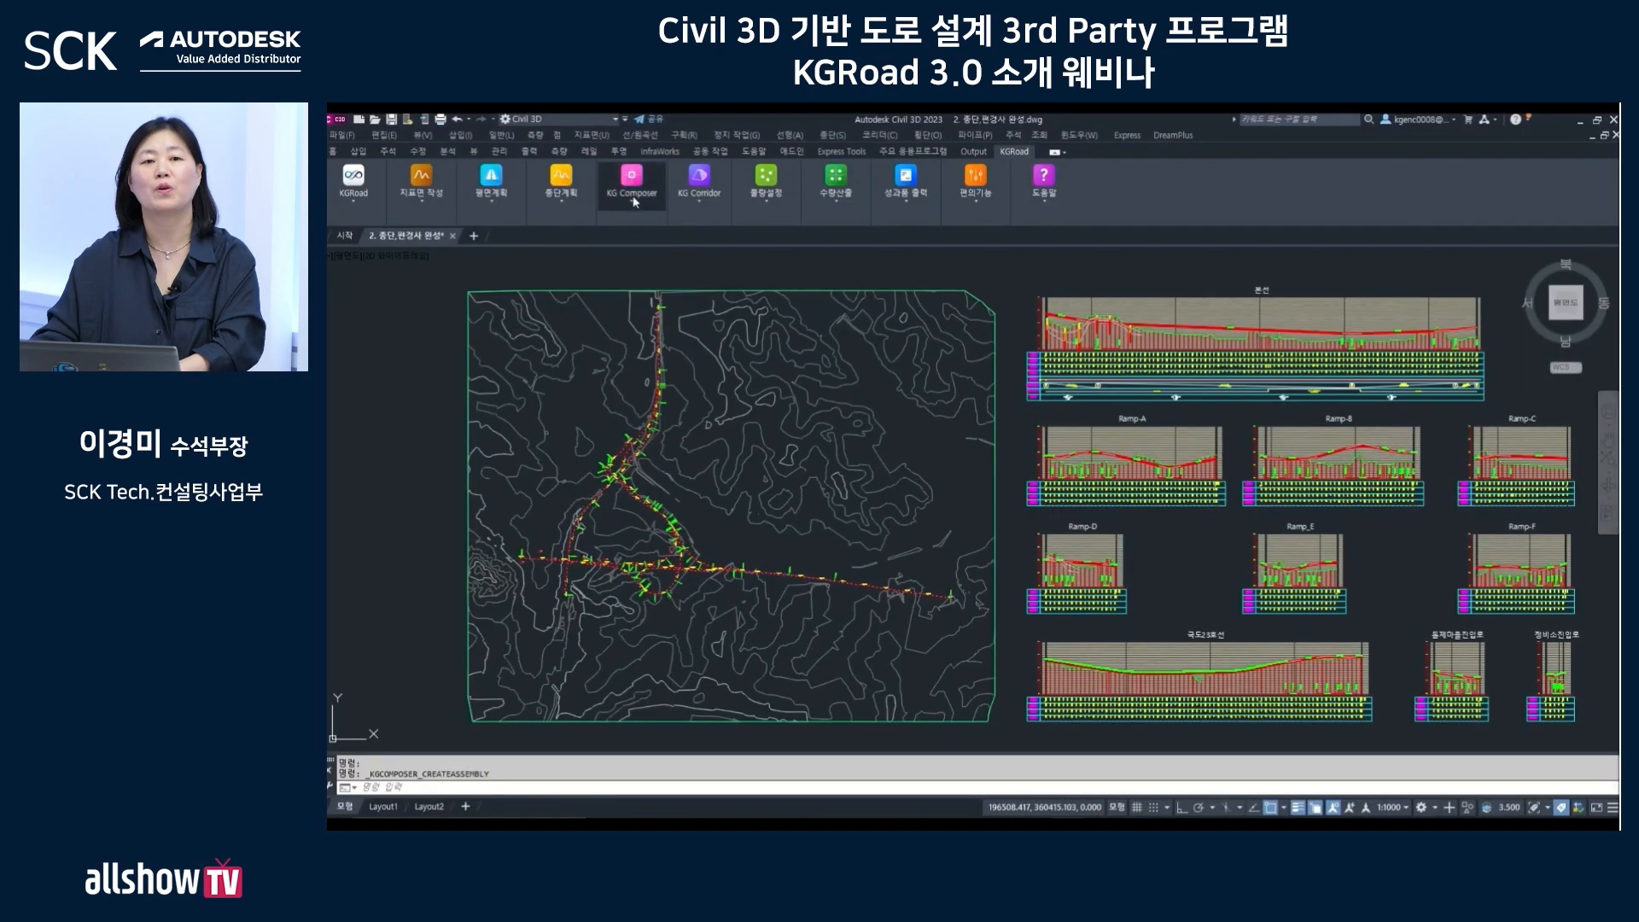
Start a new standard cross-section (표준횡단) named 본선[표준횡단] and insert the 중앙분리대[고속도로] median at the origin by coordinates
left_click(634, 202)
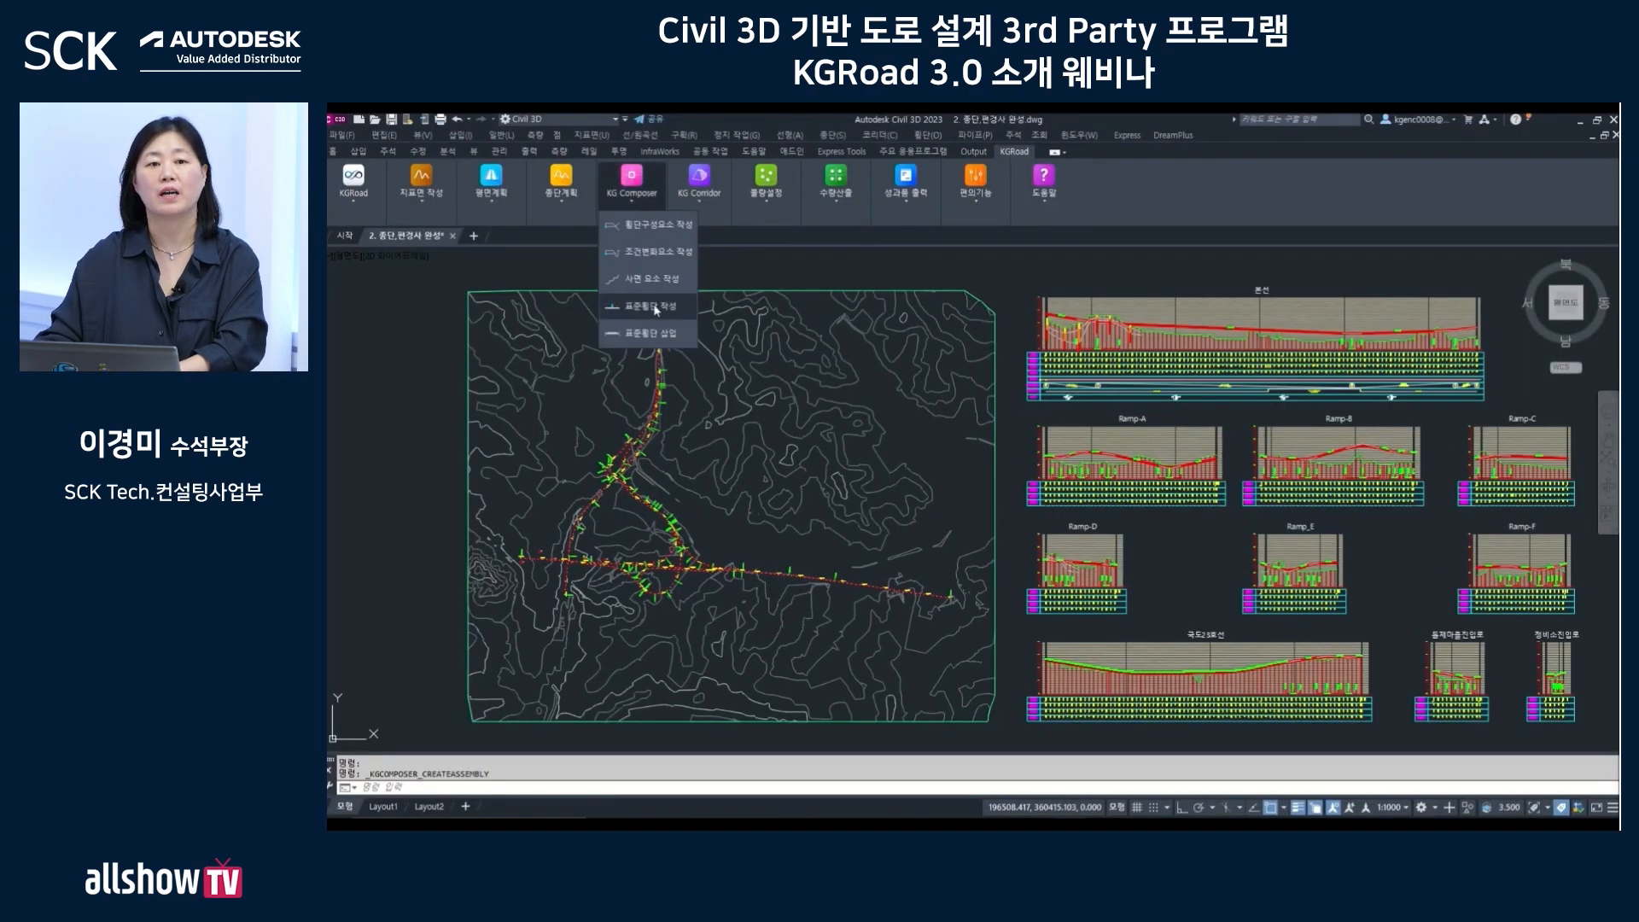
left_click(655, 308)
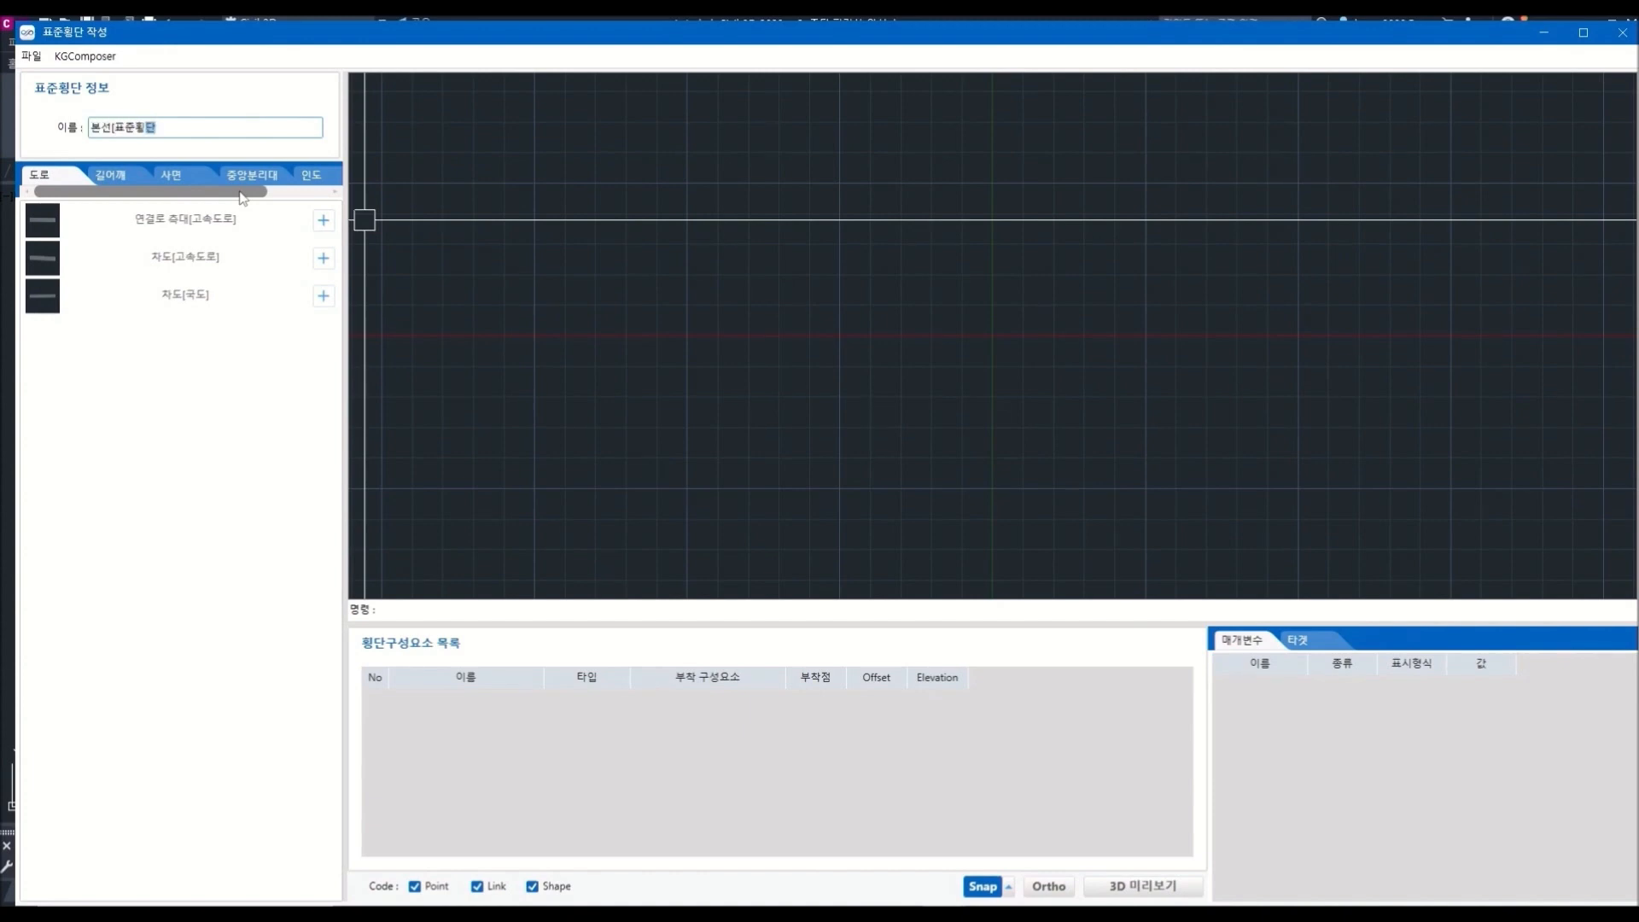
left_click(121, 179)
left_click(184, 178)
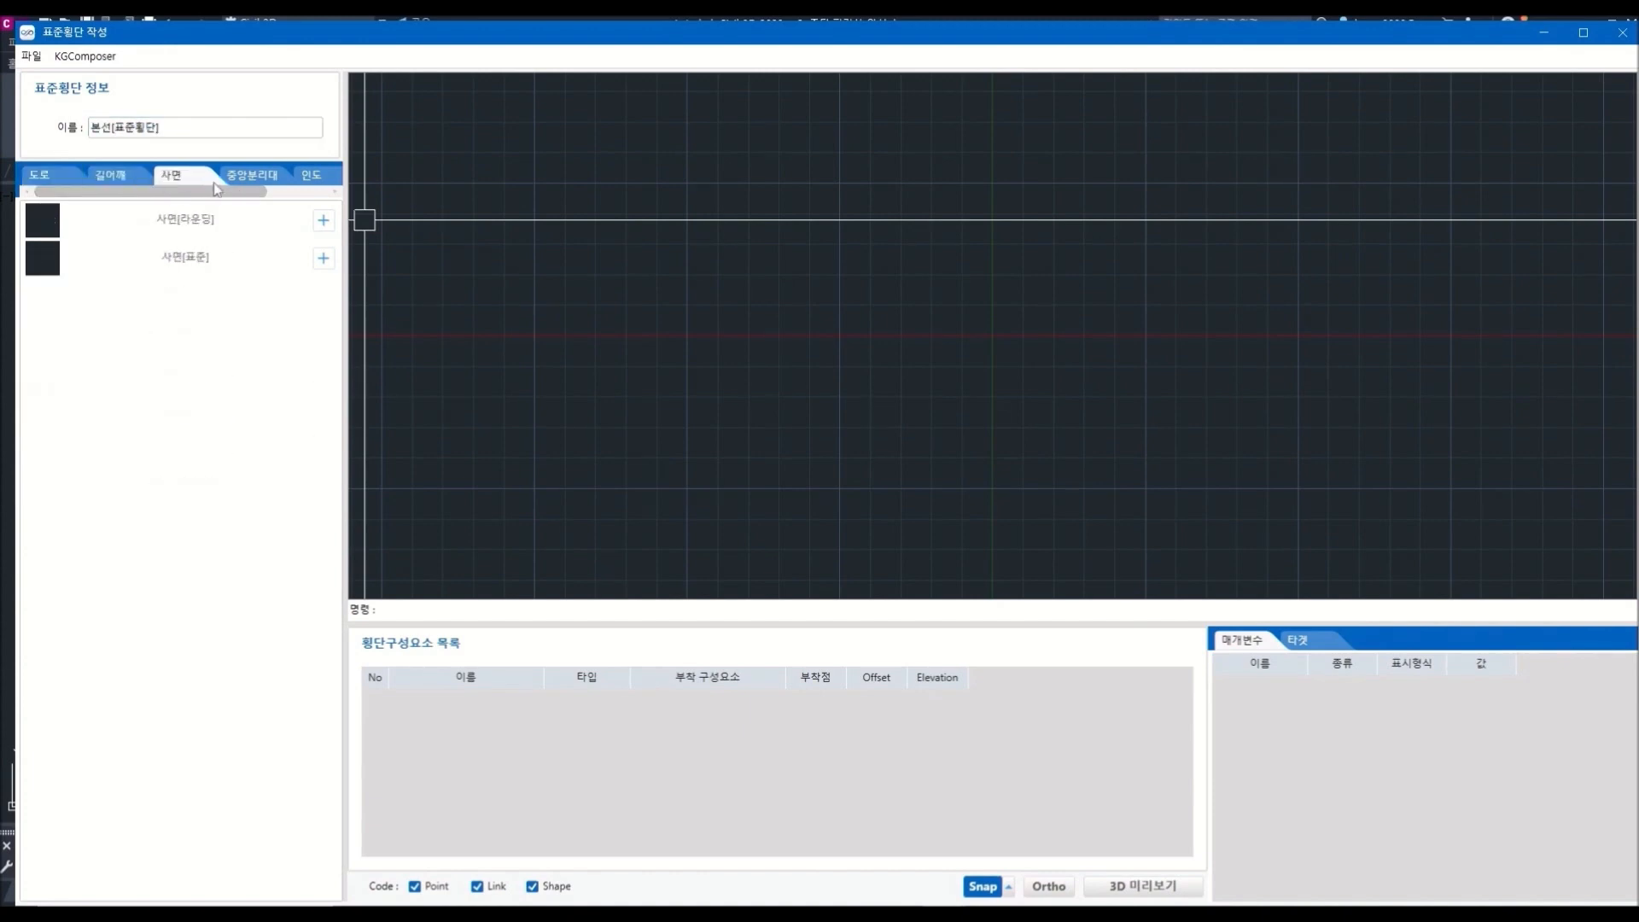
left_click(257, 178)
left_click(323, 221)
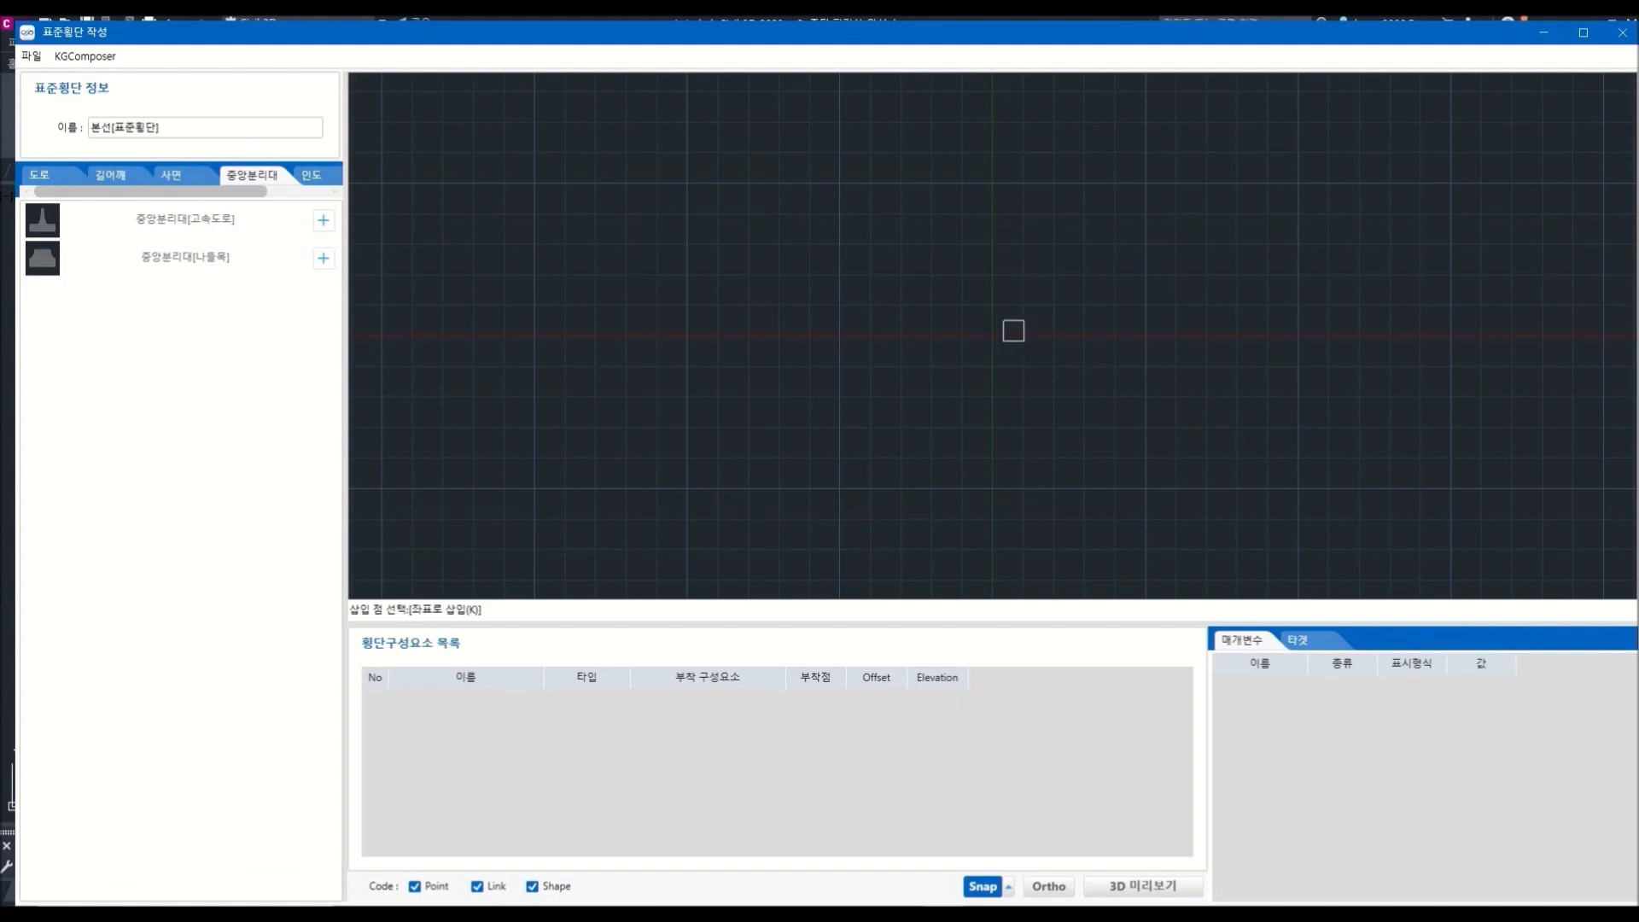
key("k")
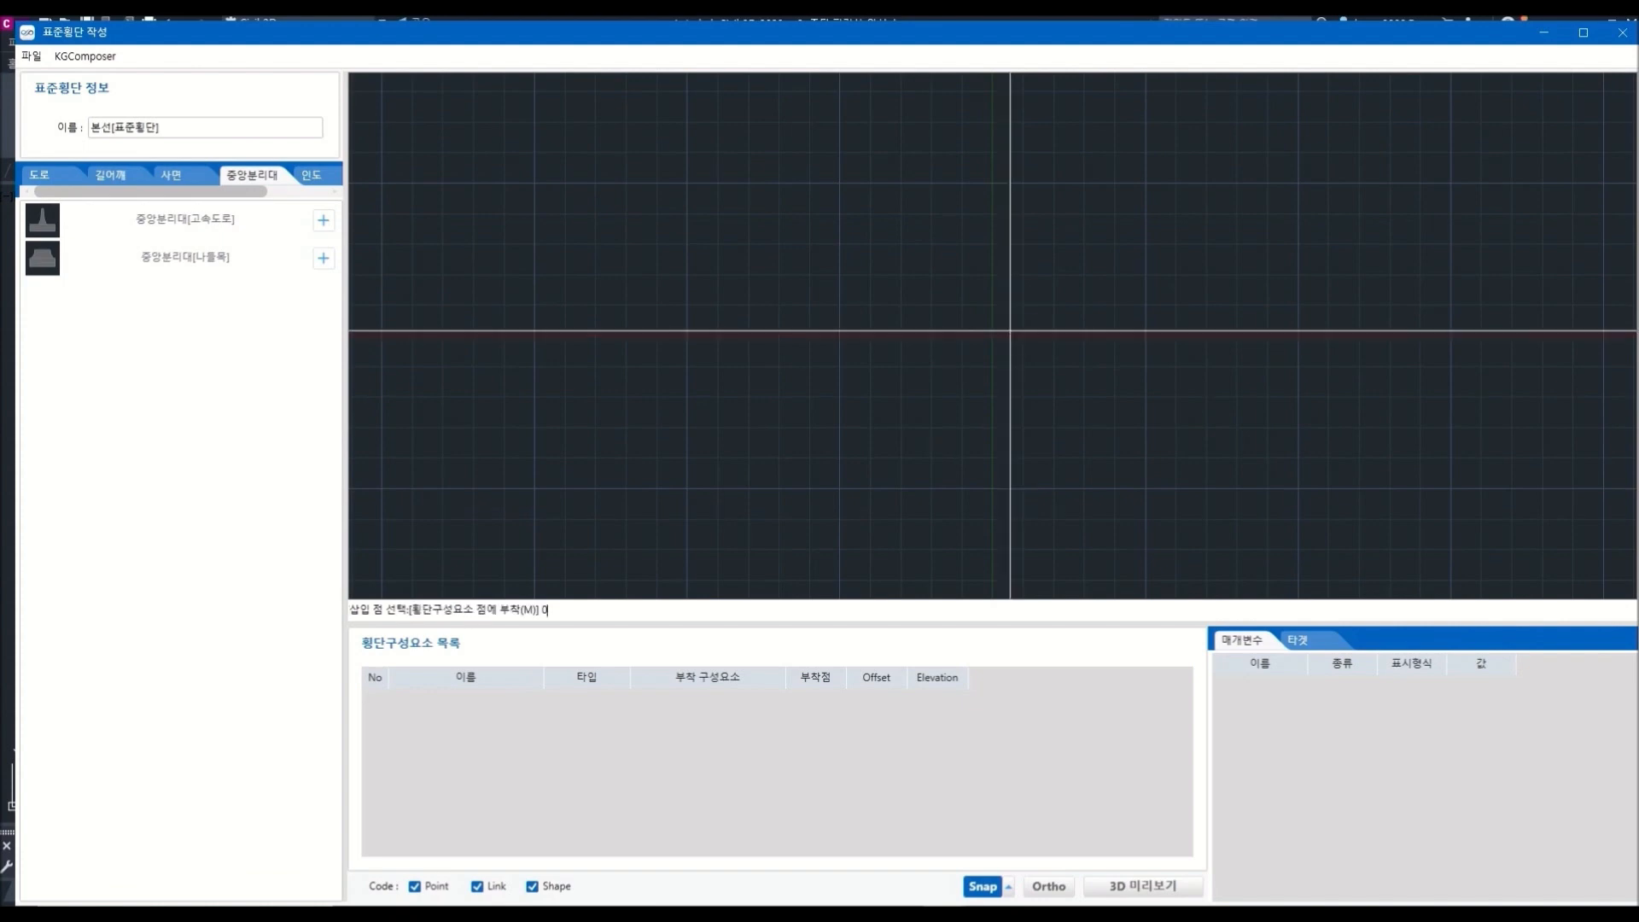
key("Return")
middle_click_drag(1007, 331, 824, 367)
scroll(828, 338, "up", 4)
Attach 차도[고속도로] to the median's right edge, with 도로폭 8.2 and 도로편경사 set to 우측외부차선
left_click(39, 174)
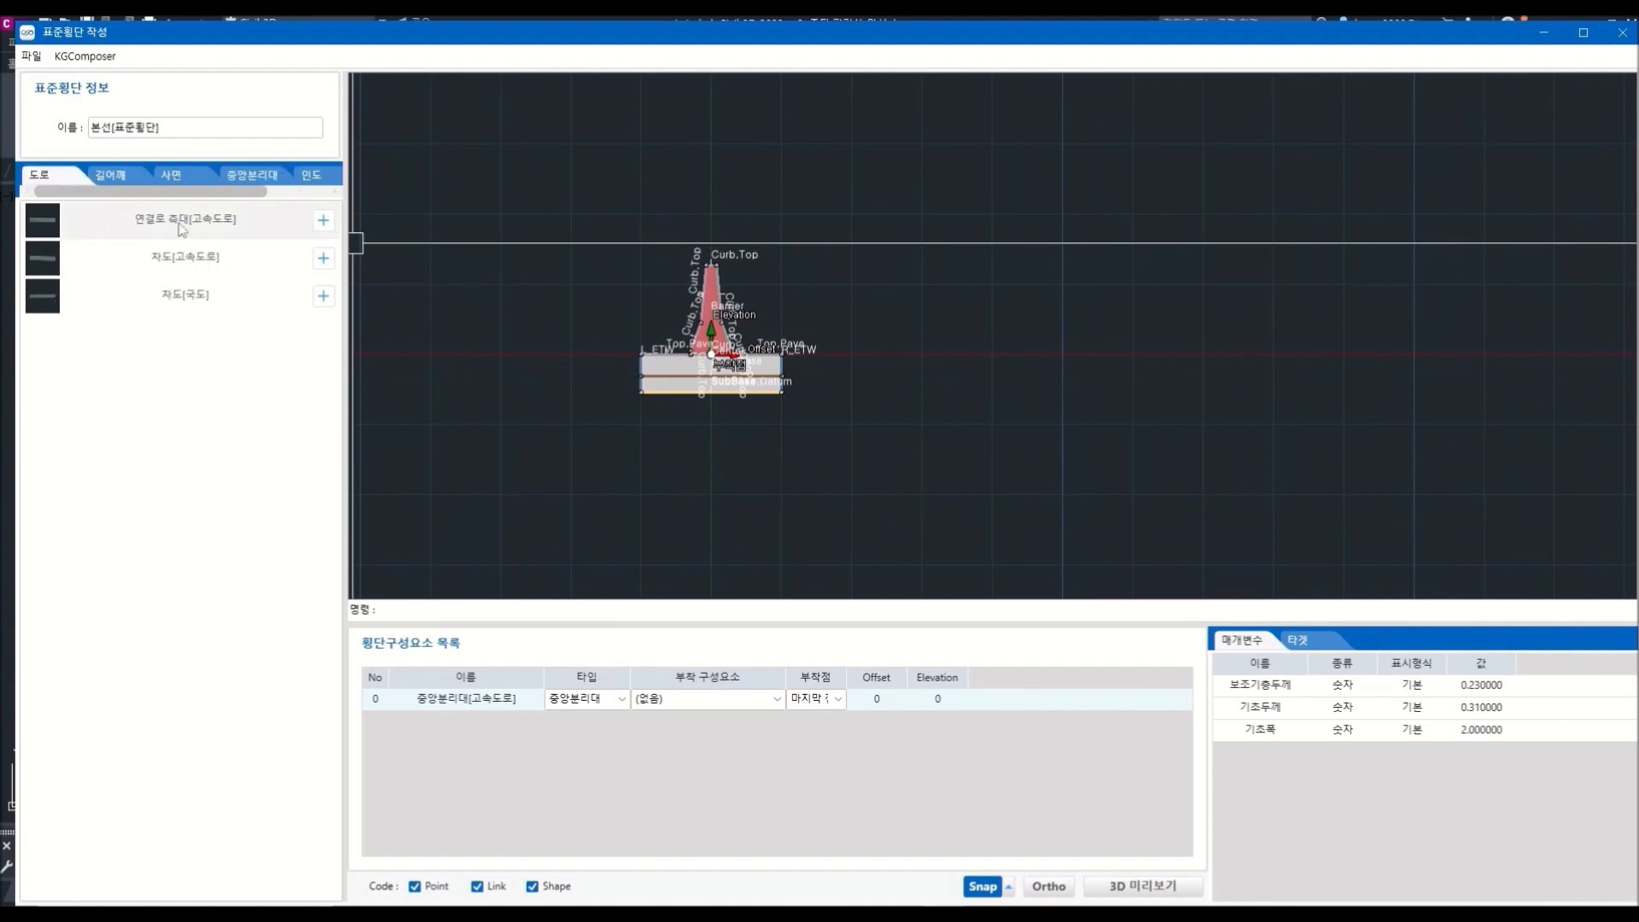
left_click(322, 258)
left_click(783, 354)
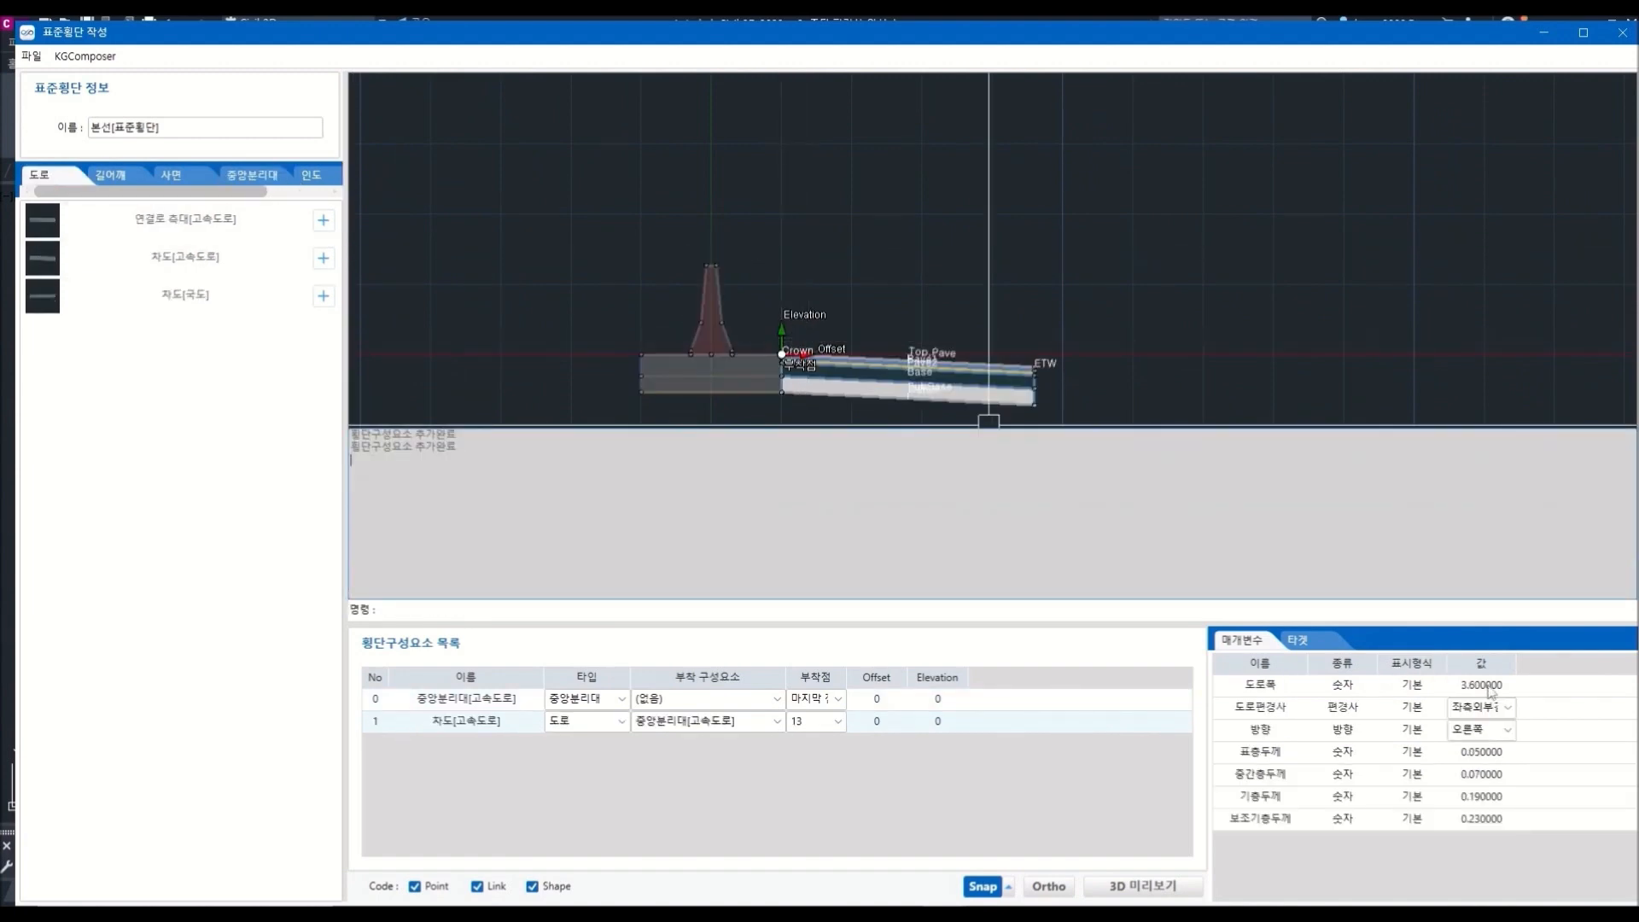
left_click(1490, 686)
left_click(1506, 707)
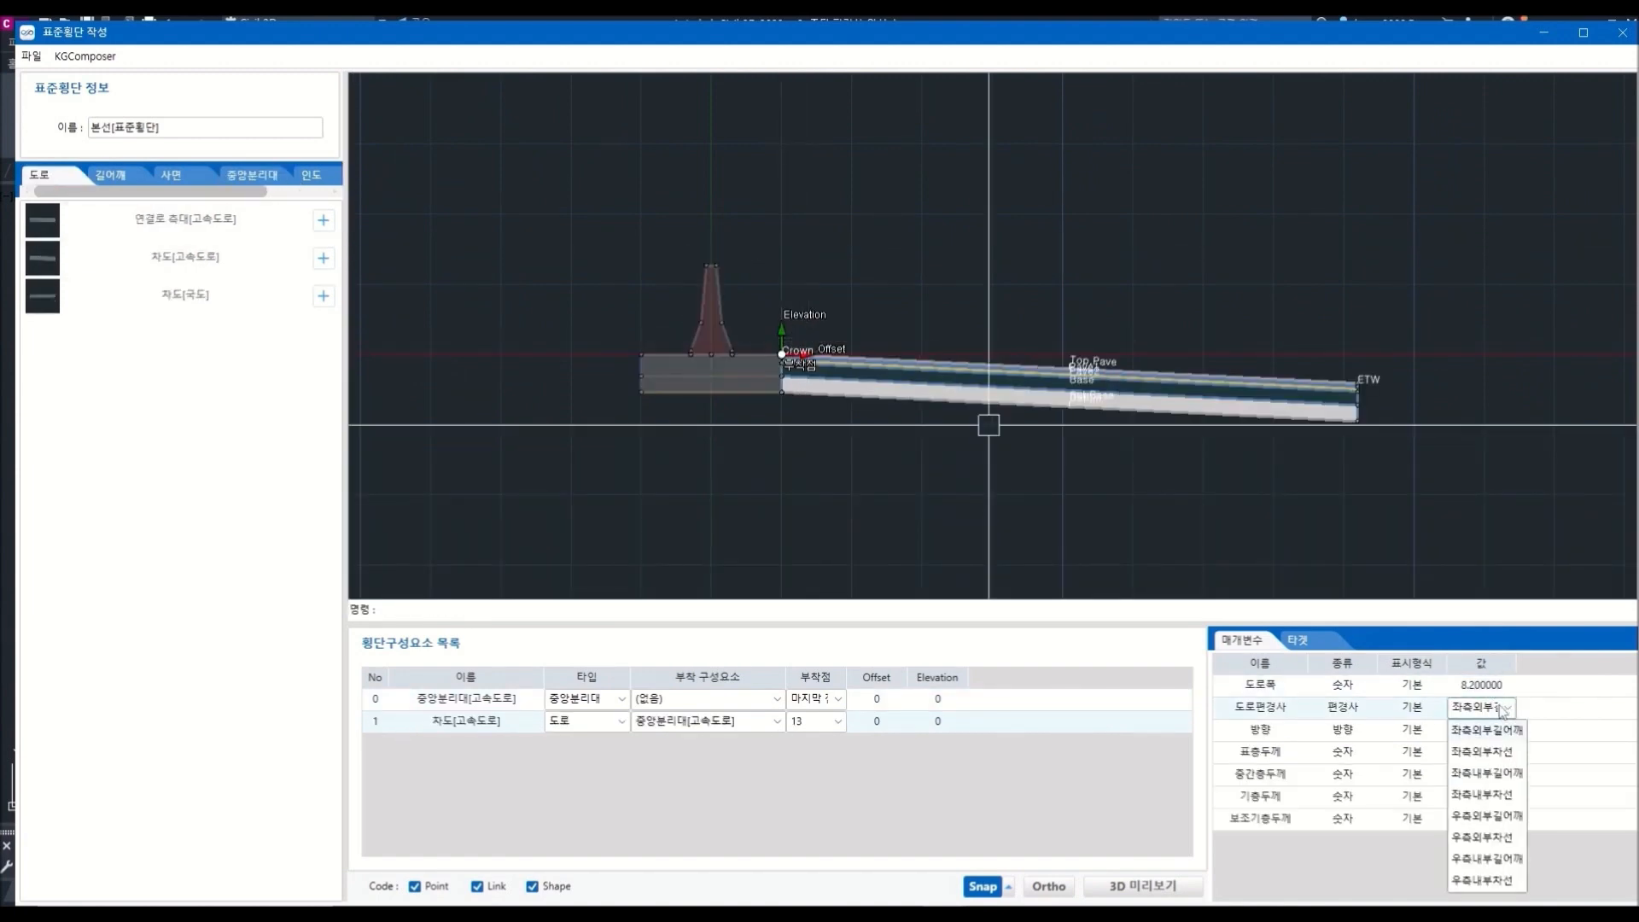
left_click(1508, 815)
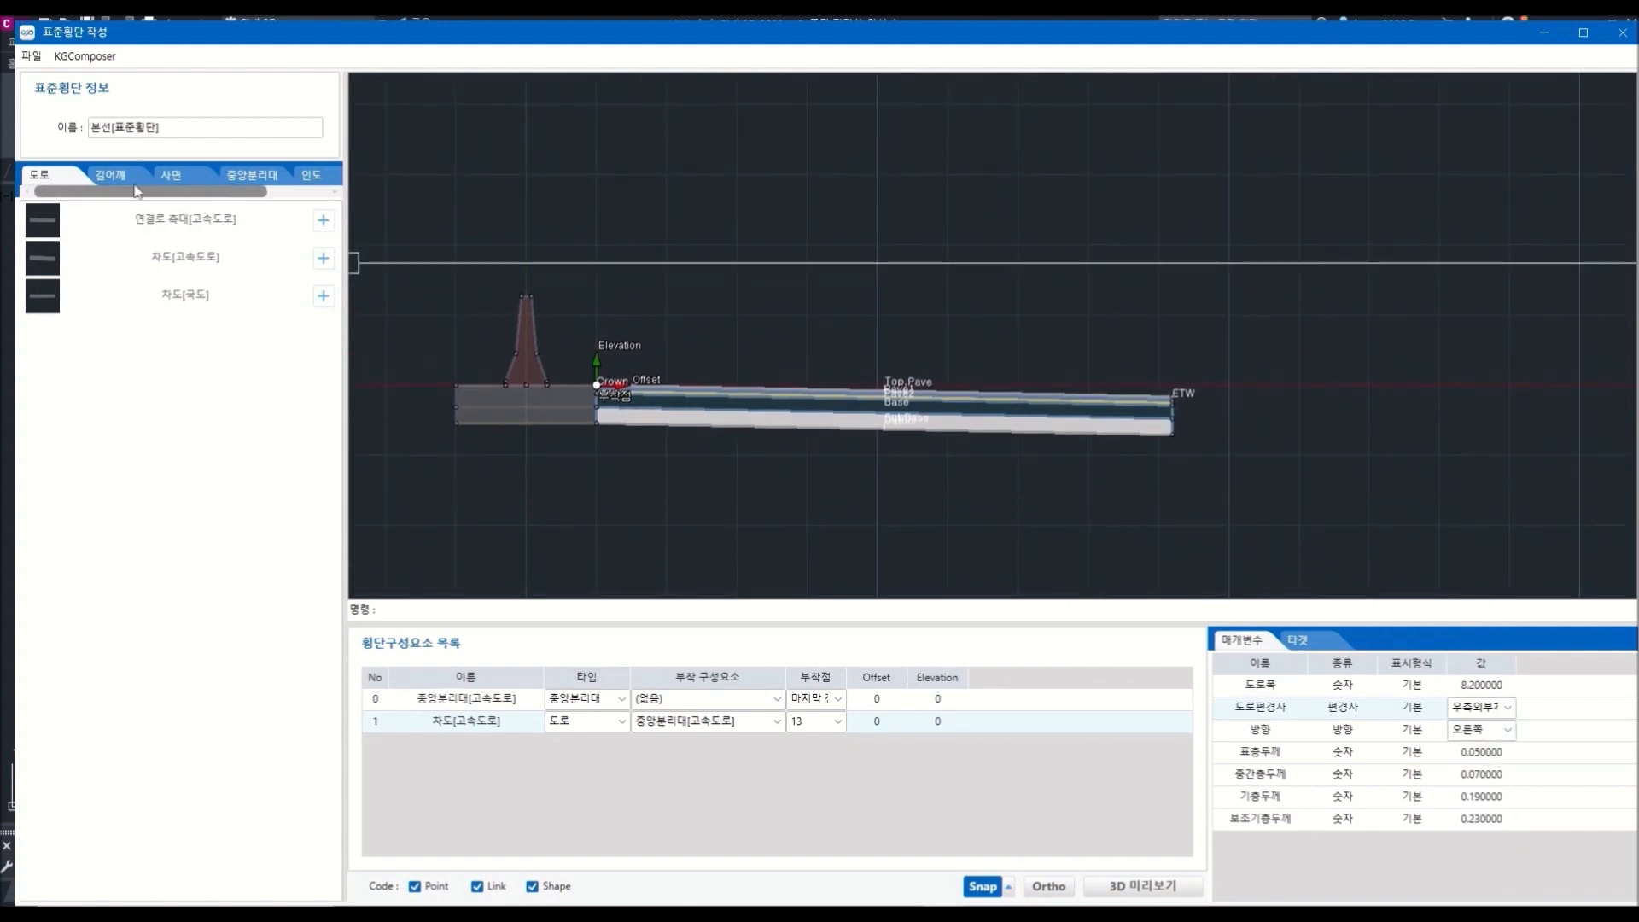
Attach the conditional shoulder 길어깨[조건부] to the right carriageway's outer edge and set its 길어깨편경사 to 우측외부길어깨
left_click(119, 175)
left_click(323, 484)
scroll(1255, 391, "up", 3)
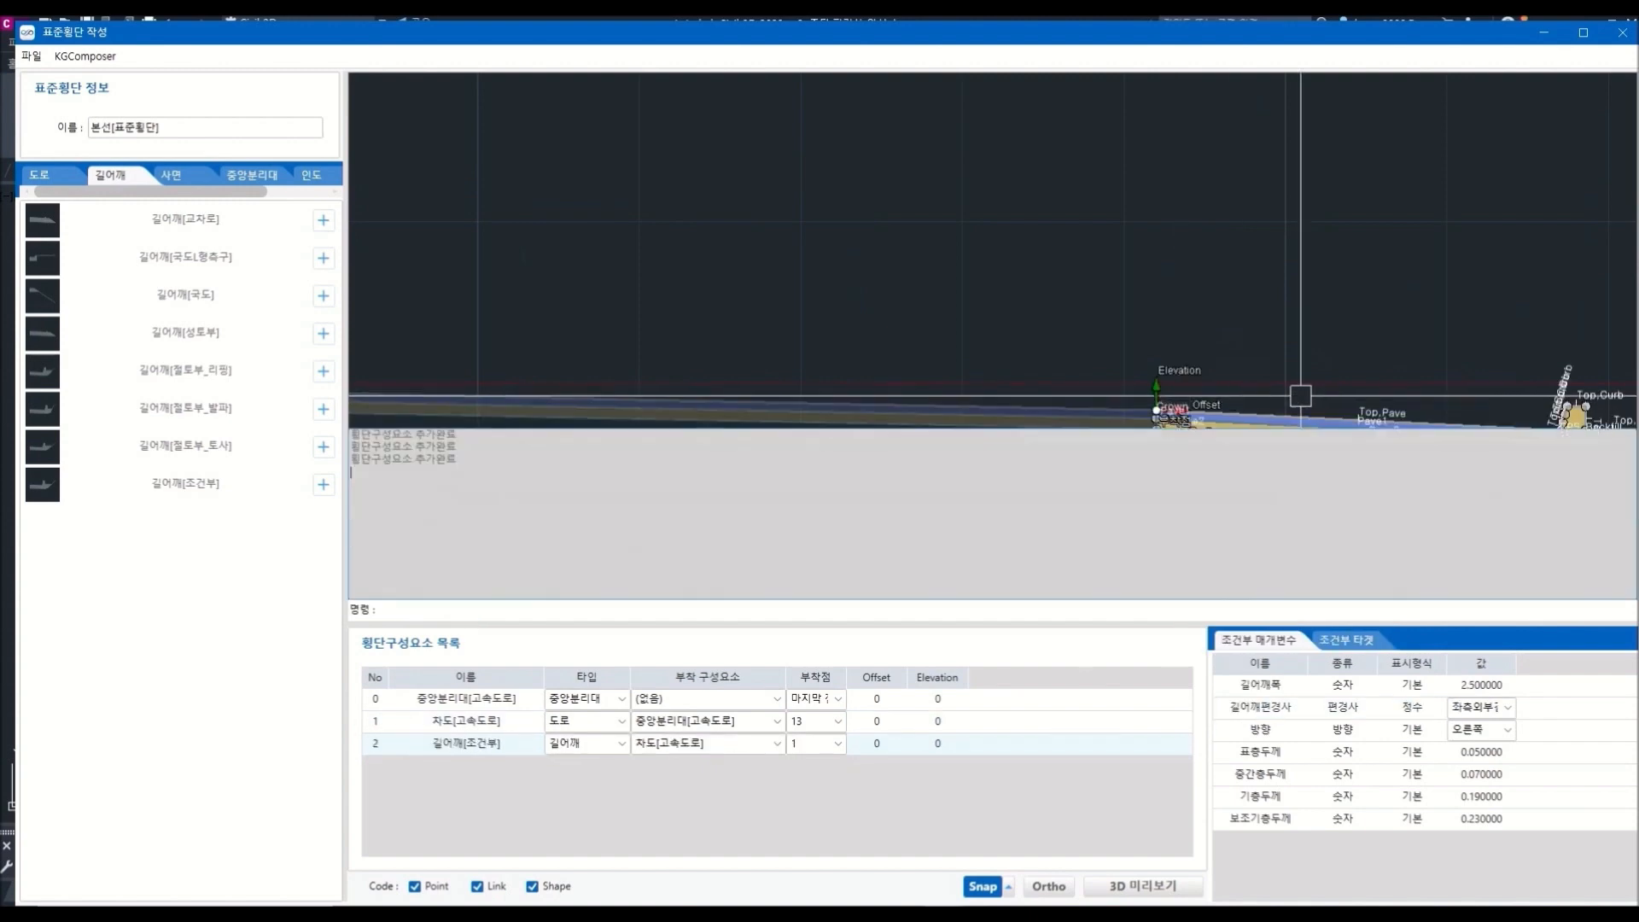
left_click(1486, 707)
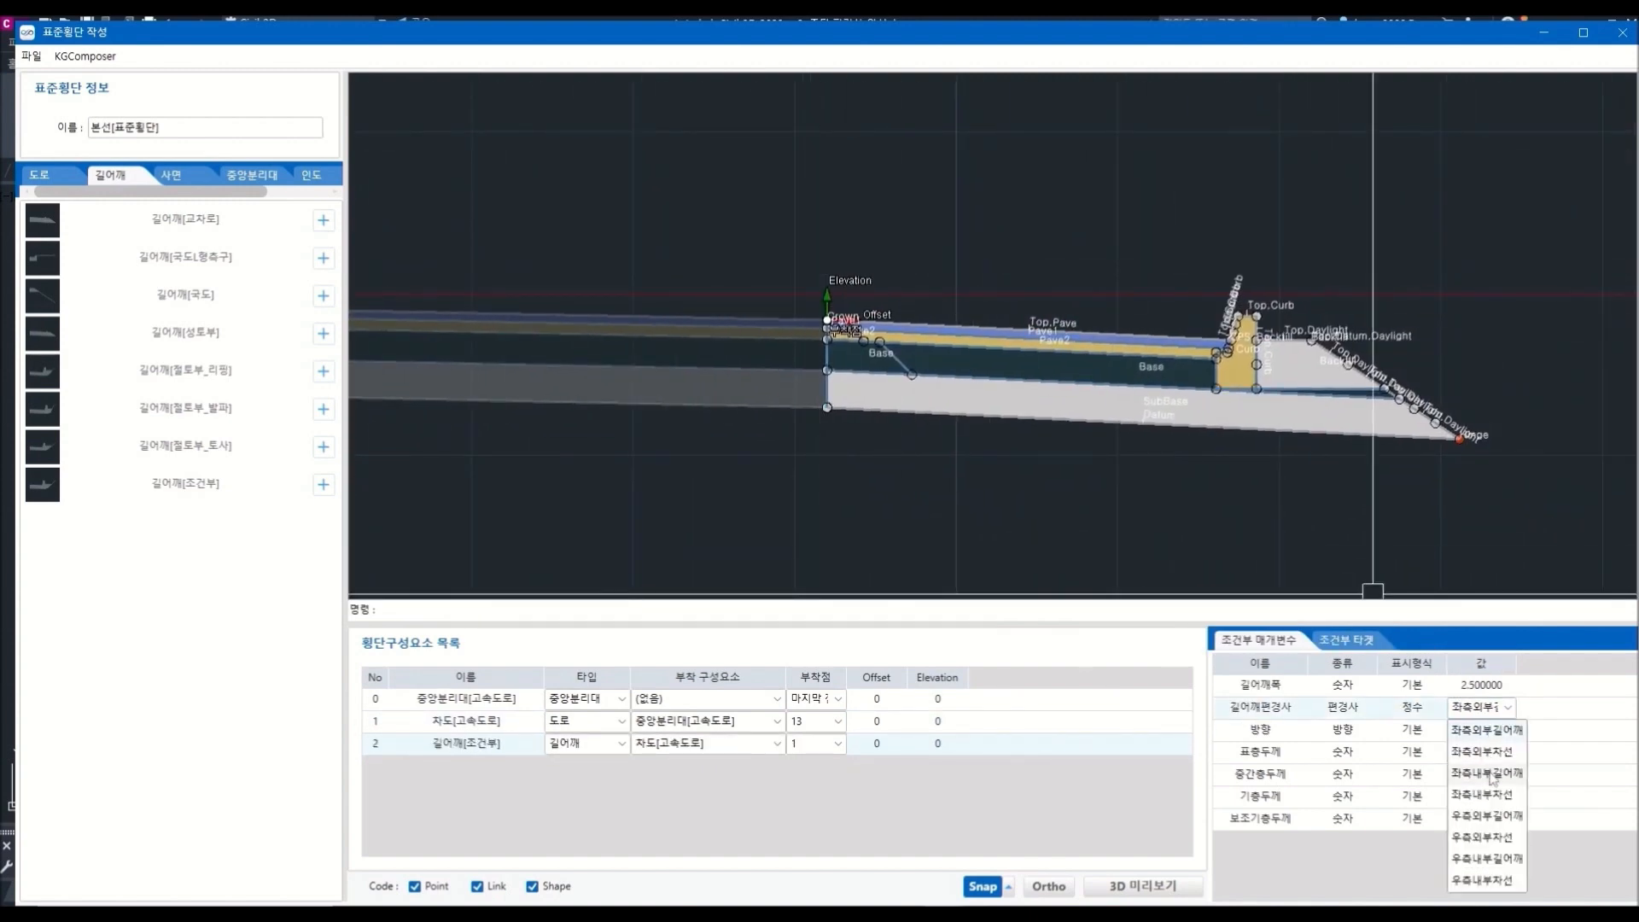
left_click(1486, 816)
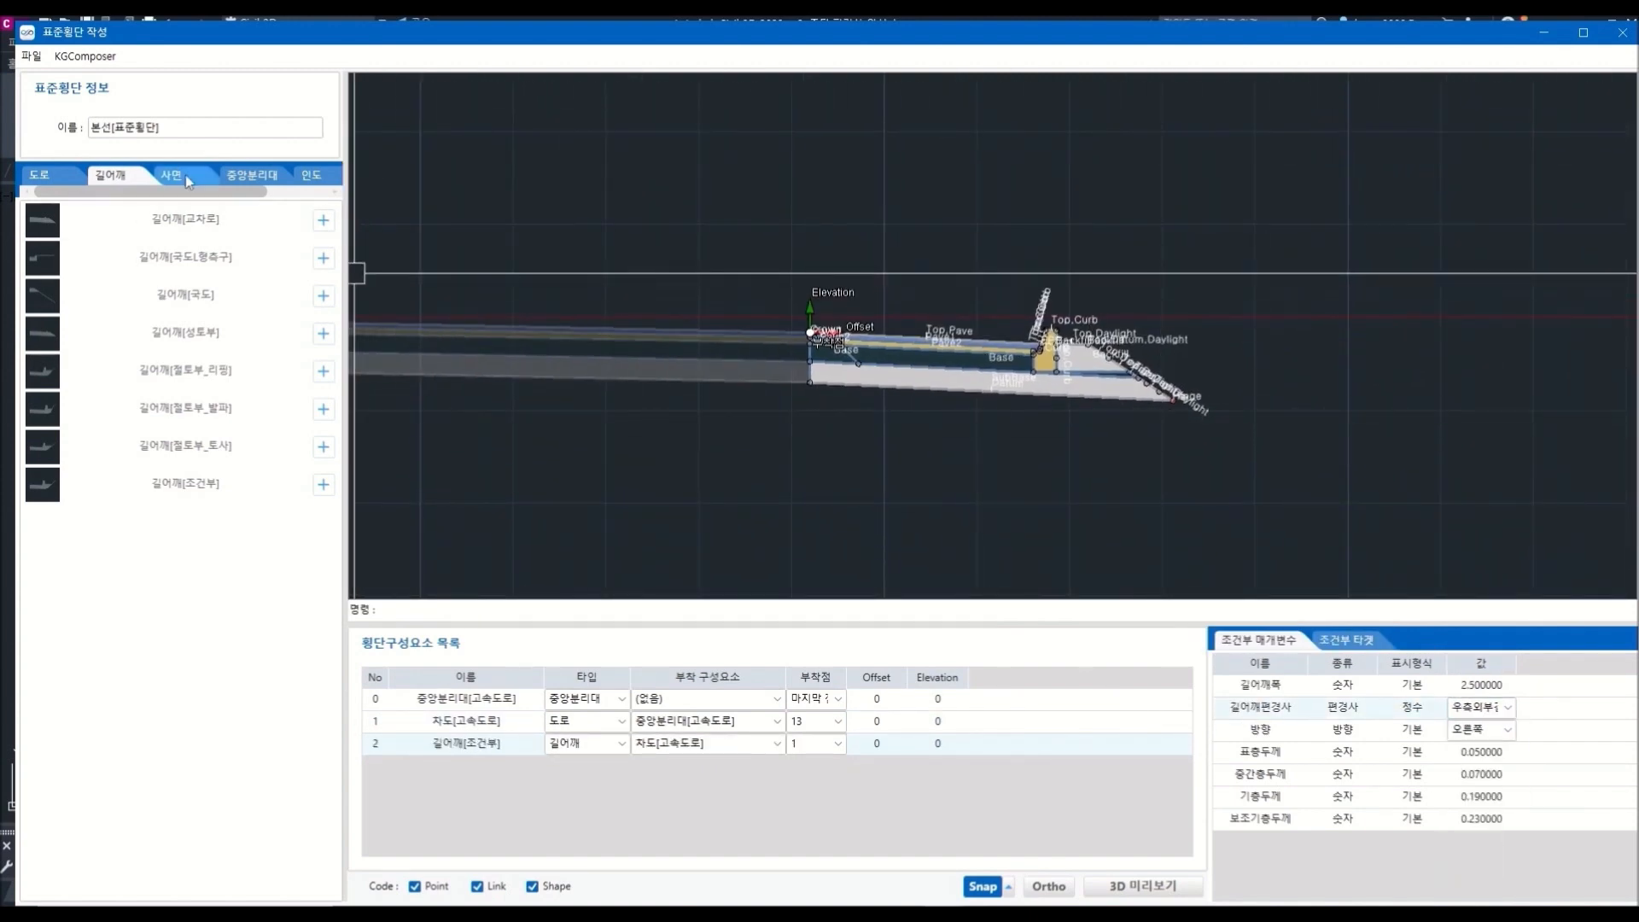
Attach 사면[표준] to the outer end of the right shoulder and set its 성토_기준점_번호 to 12
left_click(172, 175)
left_click(323, 258)
left_click(1486, 708)
scroll(1285, 443, "down", 3)
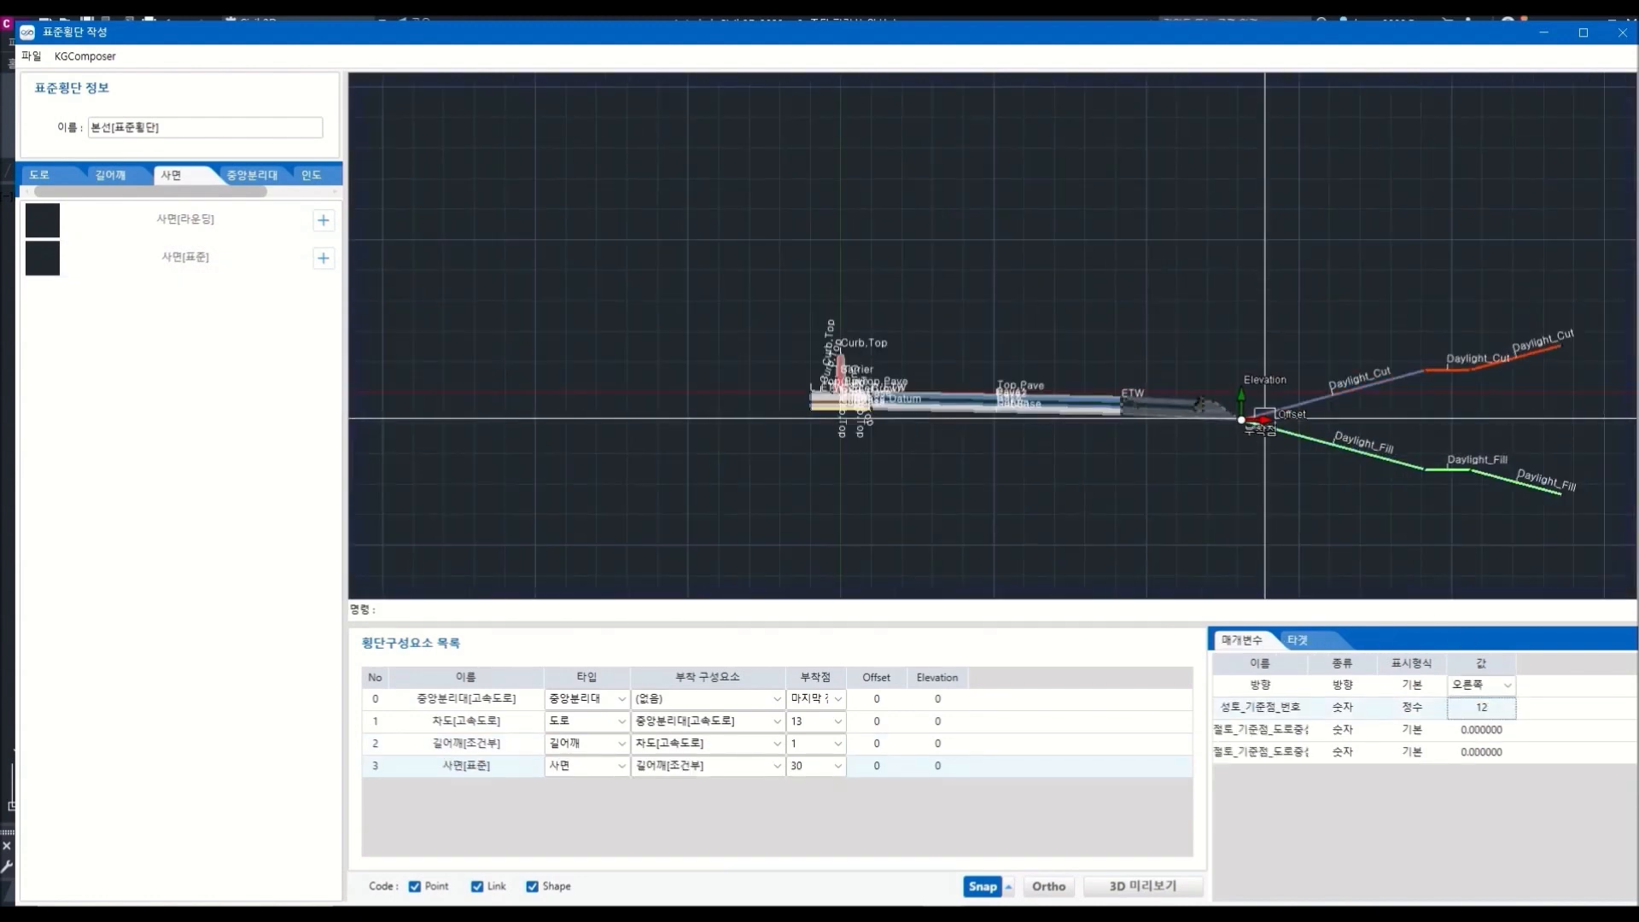
Attach another 차도[고속도로] to the median's left edge and set its direction (방향) to 왼쪽
left_click(39, 175)
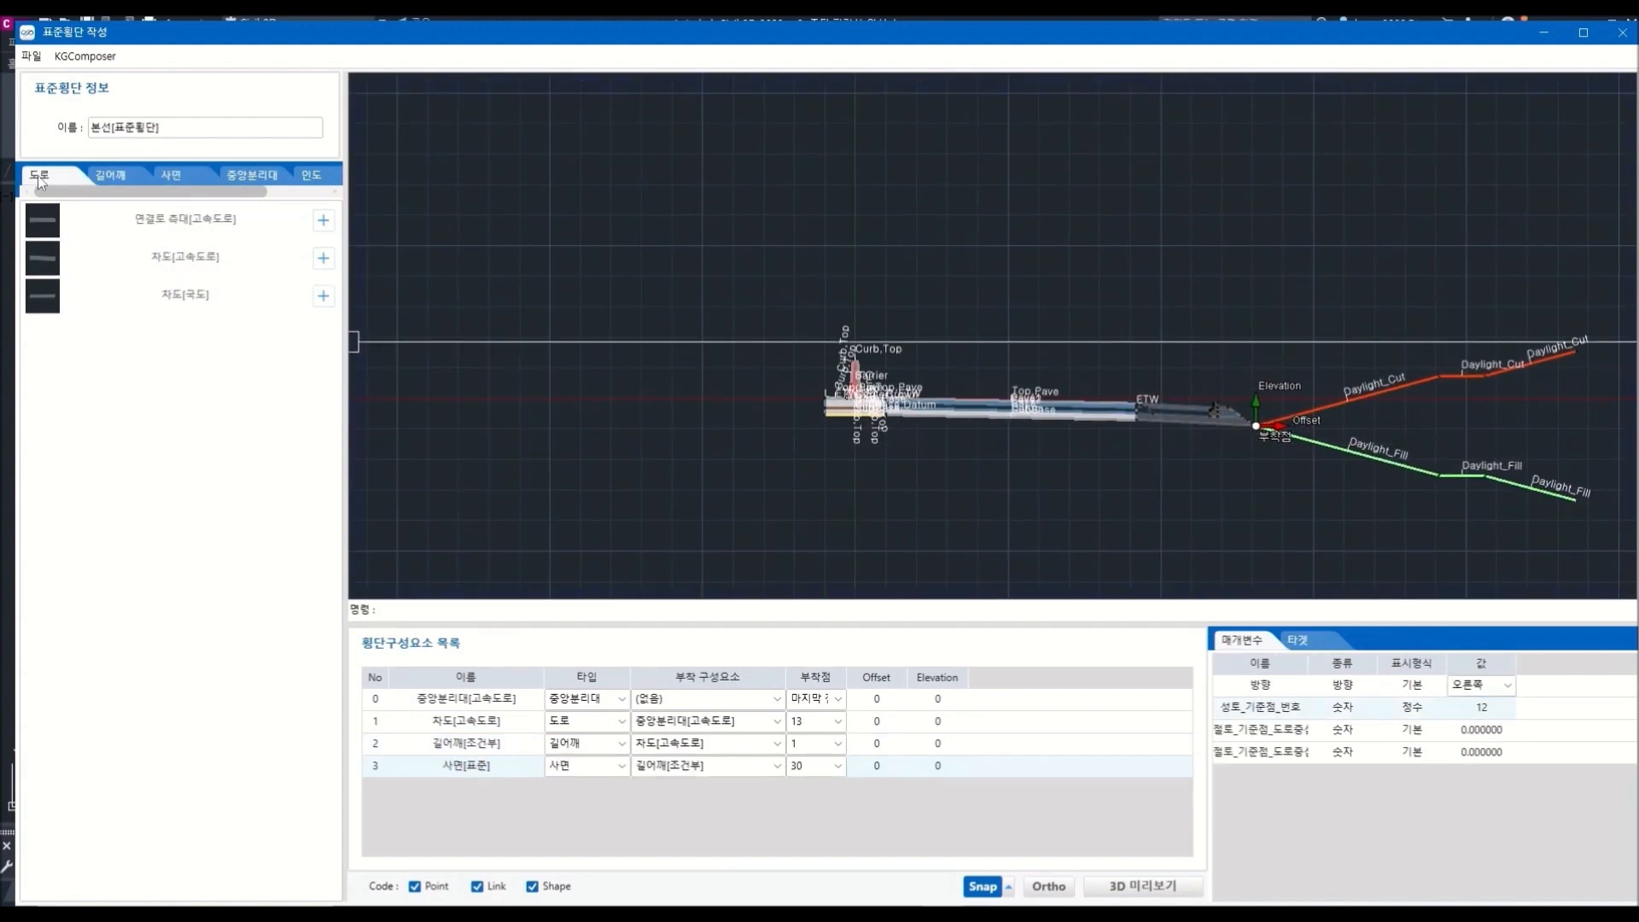
left_click(322, 258)
scroll(821, 400, "up", 3)
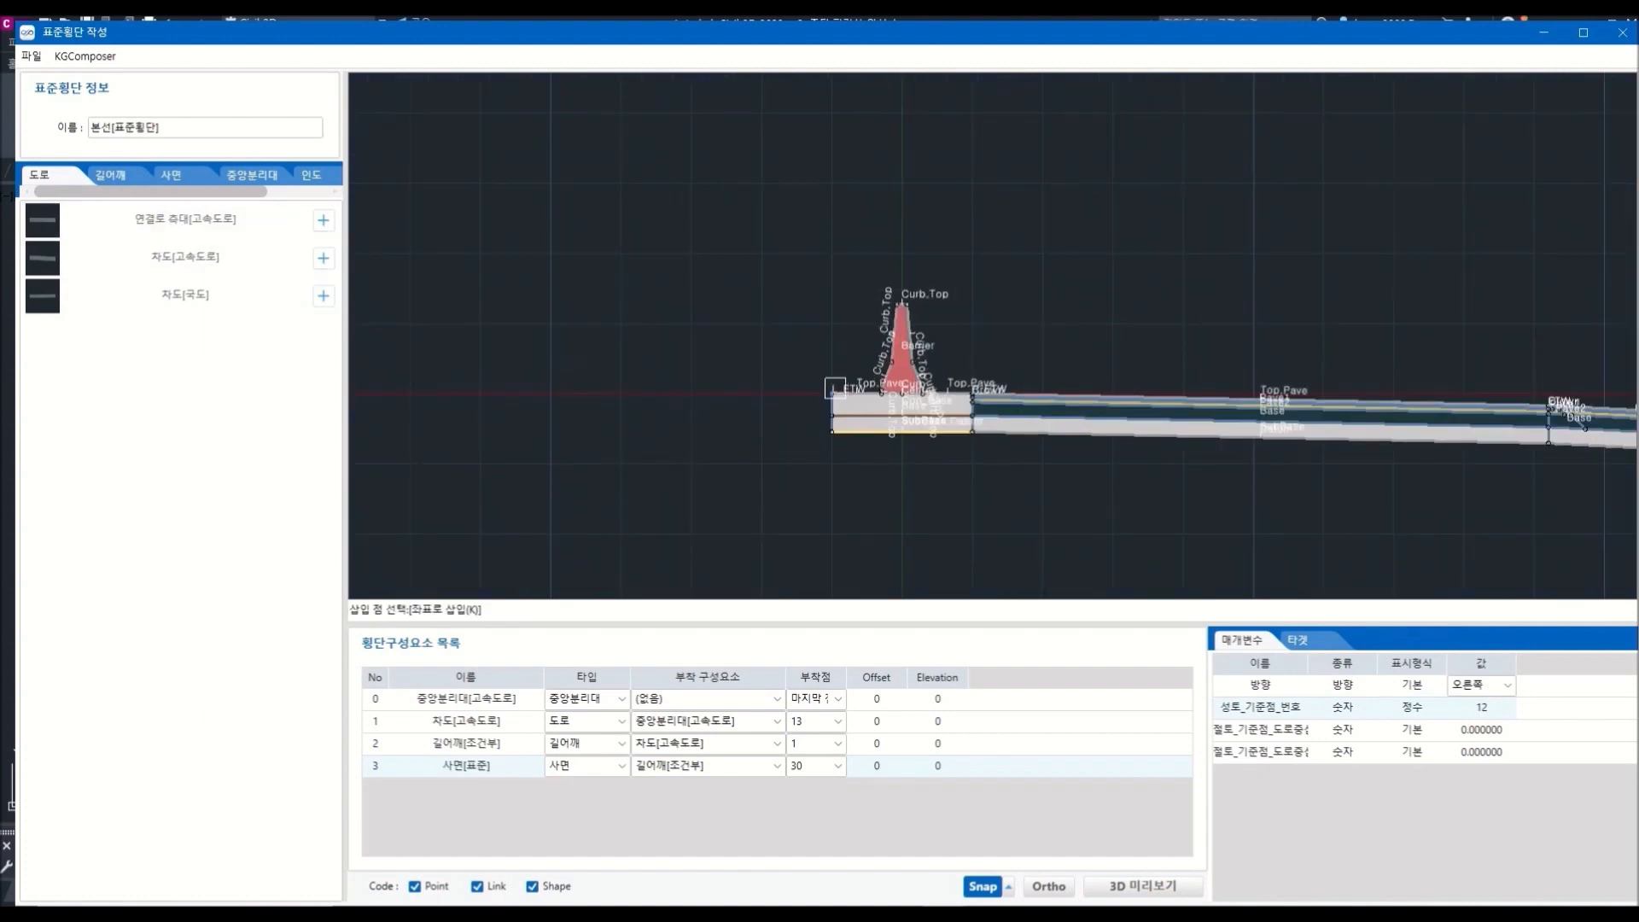
left_click(830, 394)
left_click(1508, 732)
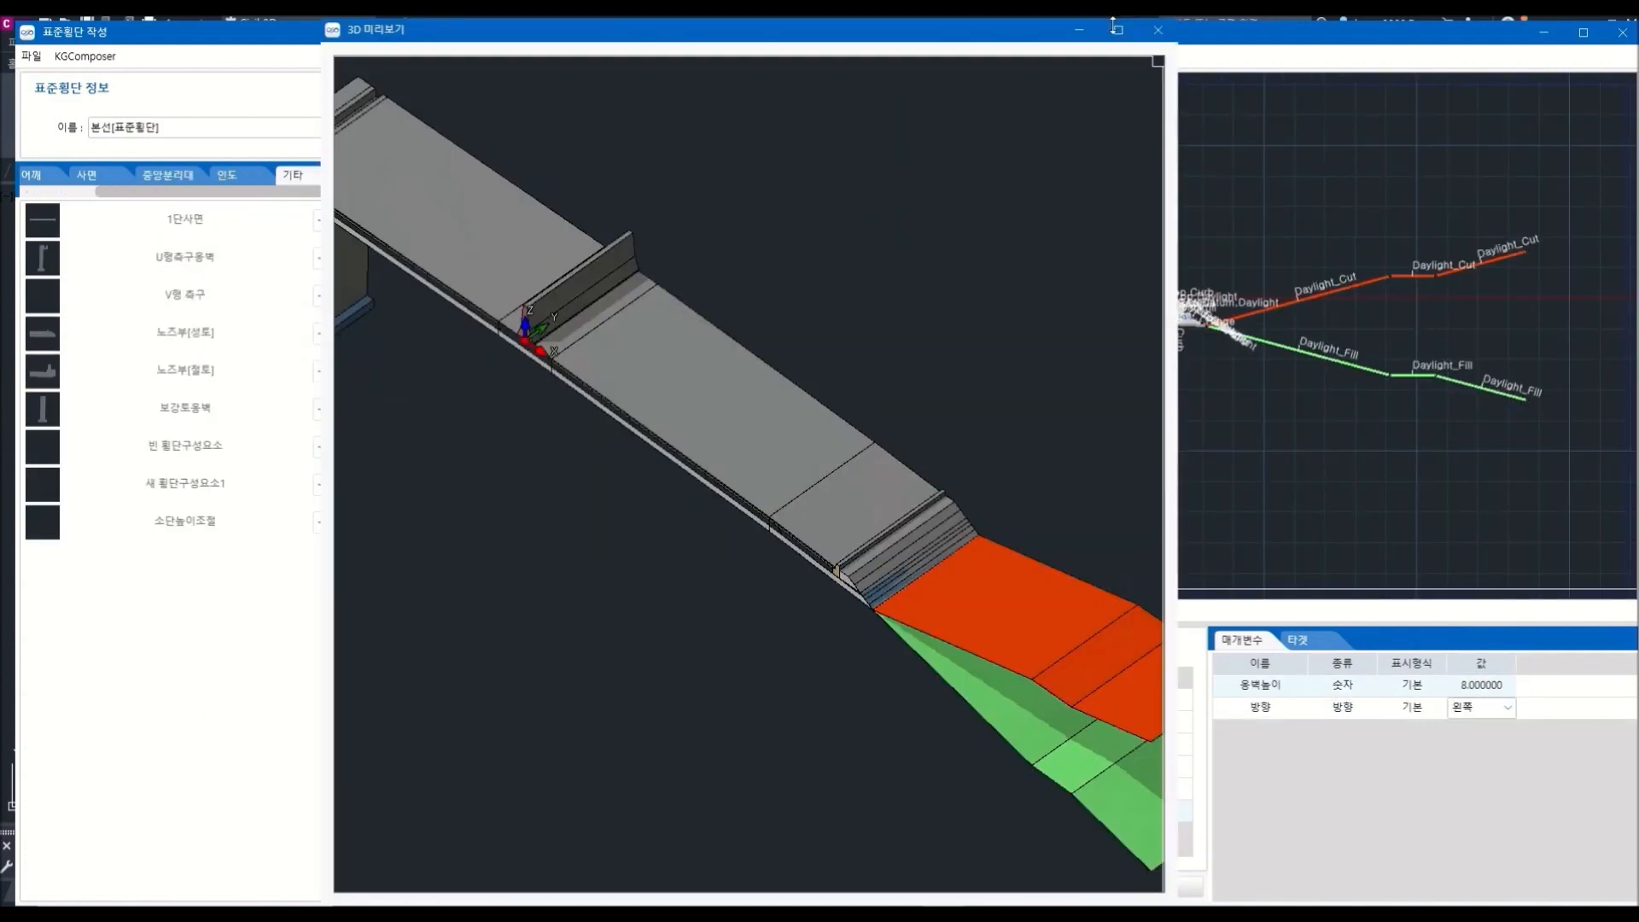
Enlarge the 3D preview to full window size and examine the assembled cross-section from several angles
left_click(1119, 29)
middle_click_drag(837, 710, 892, 707)
mouse_move(658, 699)
middle_mouse_down()
mouse_move(784, 667)
mouse_move(698, 670)
mouse_move(836, 659)
middle_mouse_up()
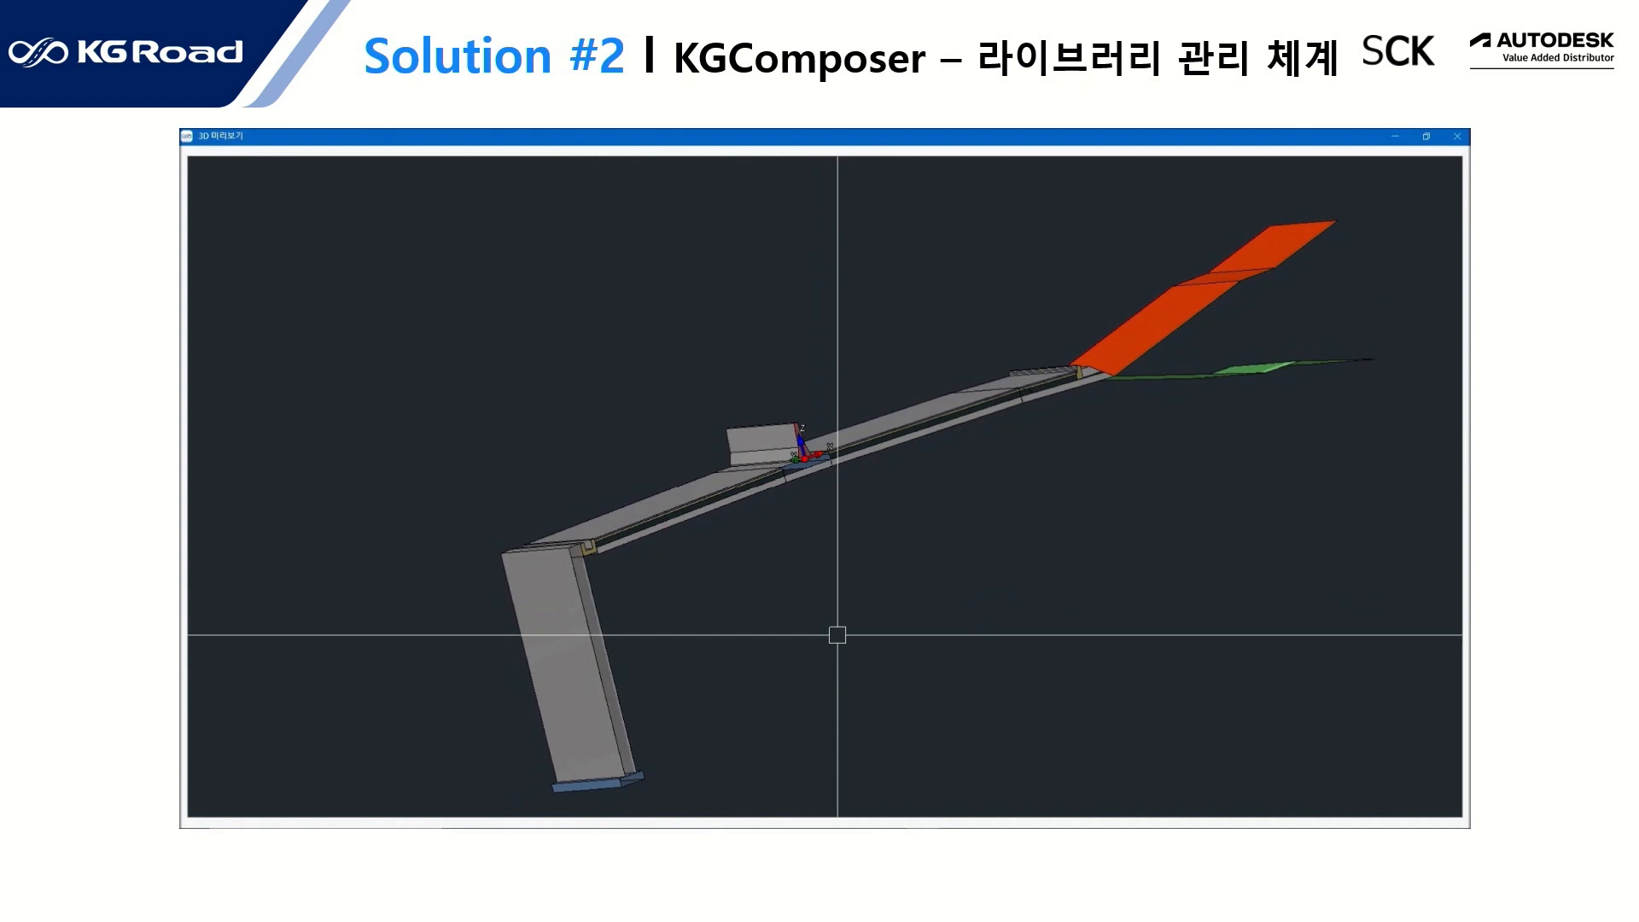